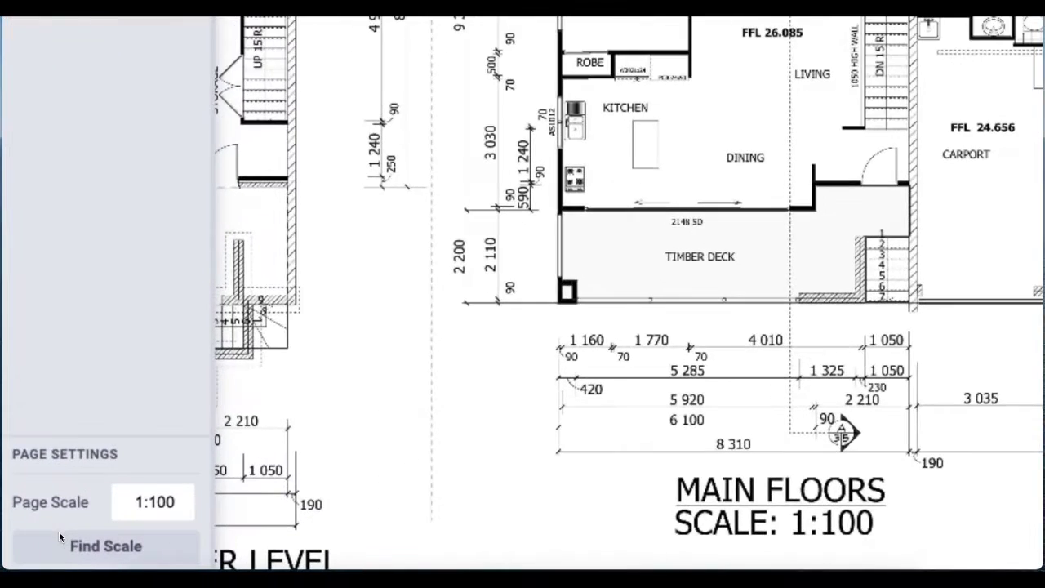
Try to change the page scale to 1:250 and apply it to all measurements on the page
left_click(94, 529)
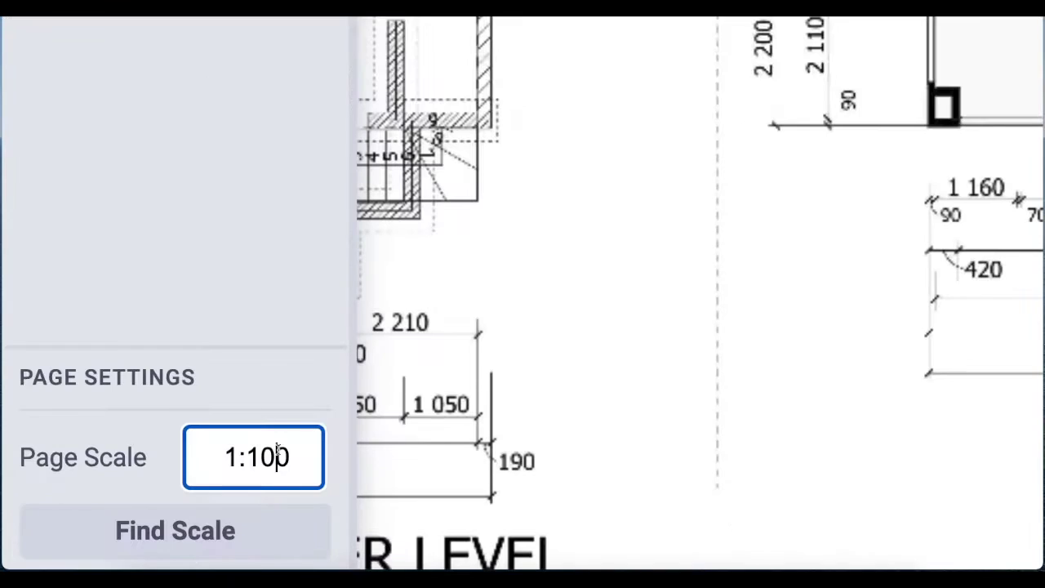
double_click(94, 529)
type("250")
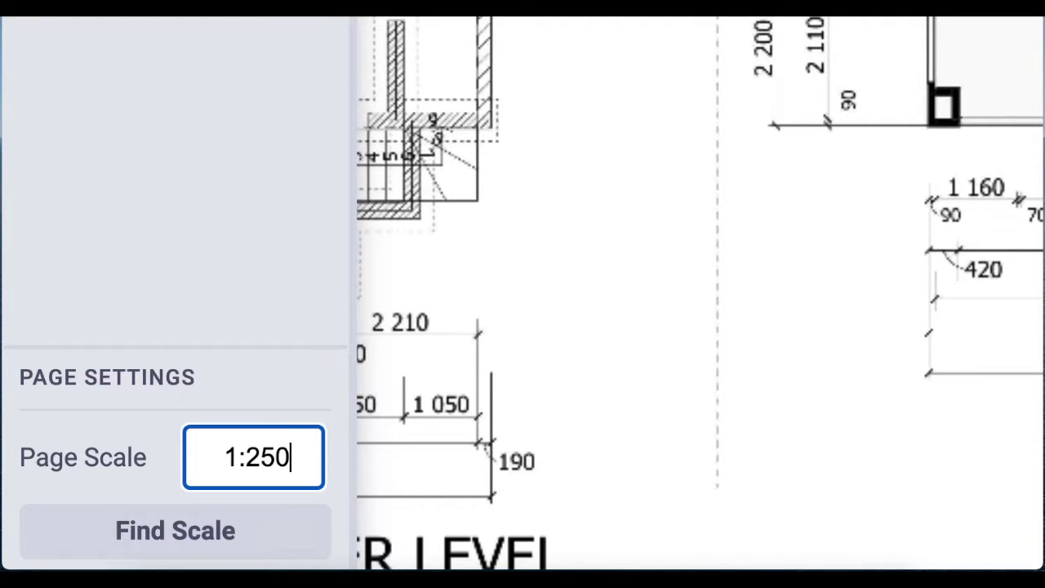
key("Return")
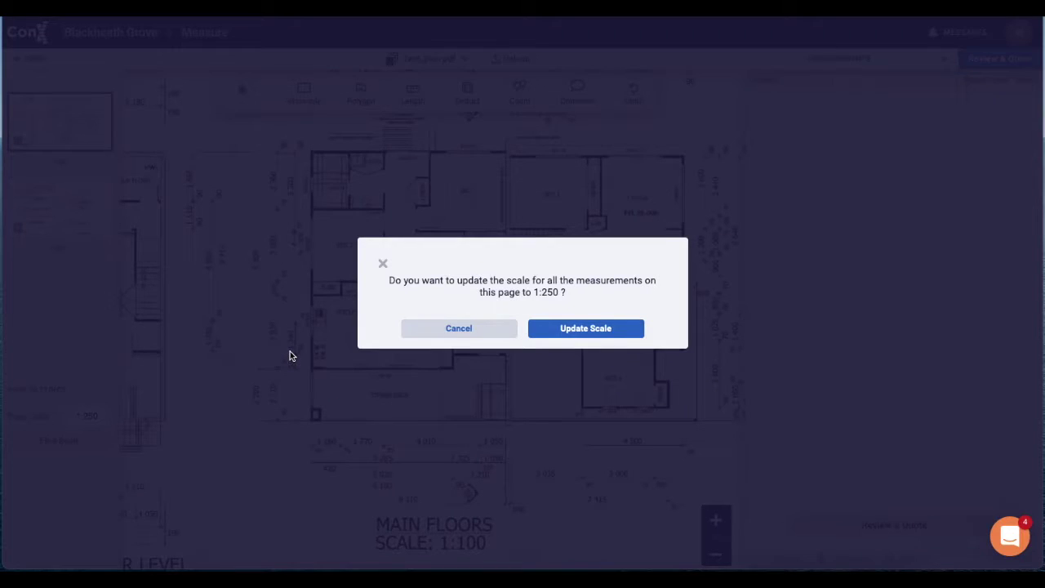
left_click(567, 329)
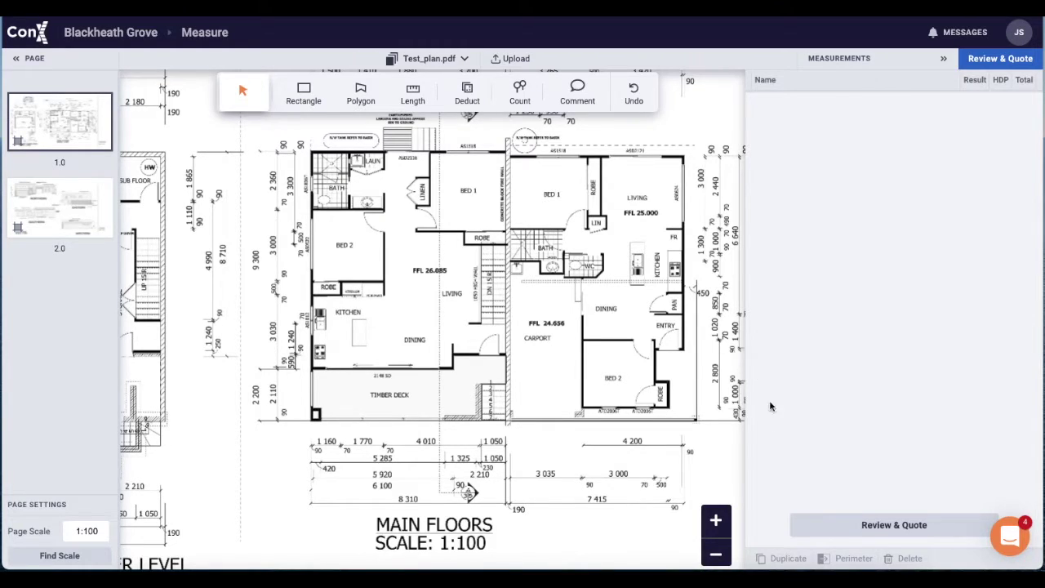
Create a new green measurement group named Carpet for the Rectangle tool
left_click(716, 520)
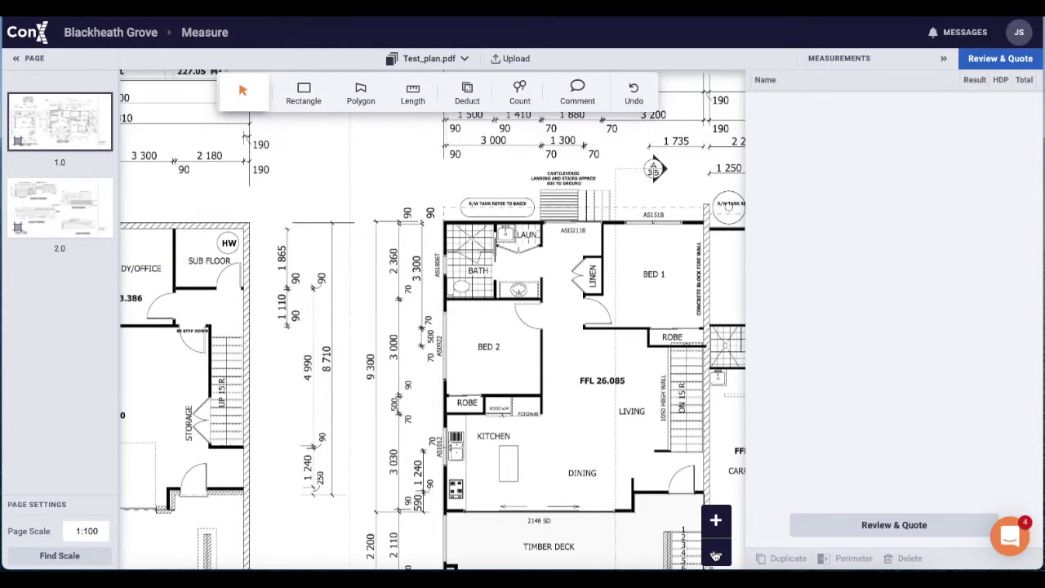
scroll(354, 321, "right", 5)
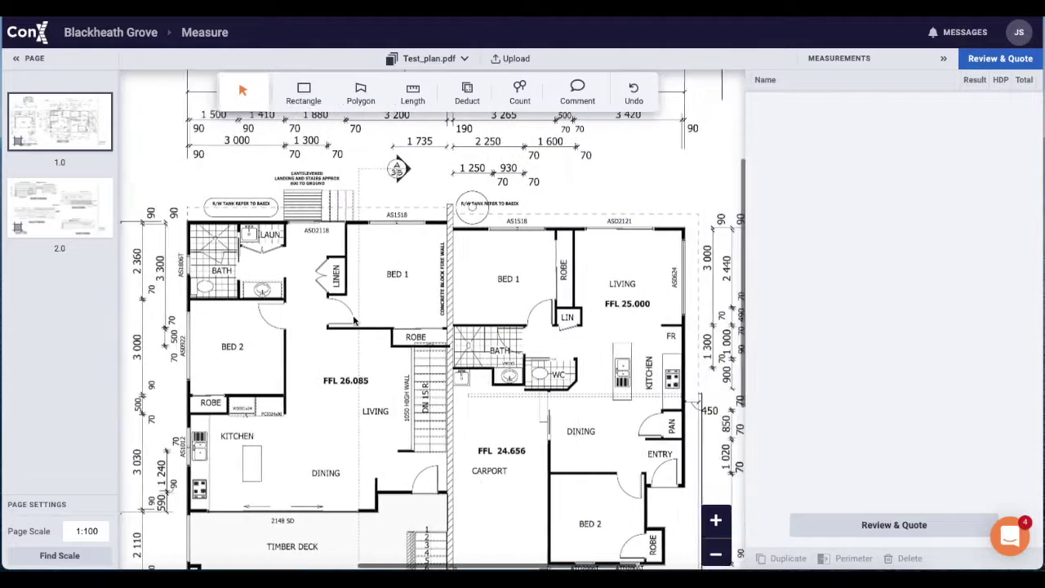
scroll(354, 321, "down", 1)
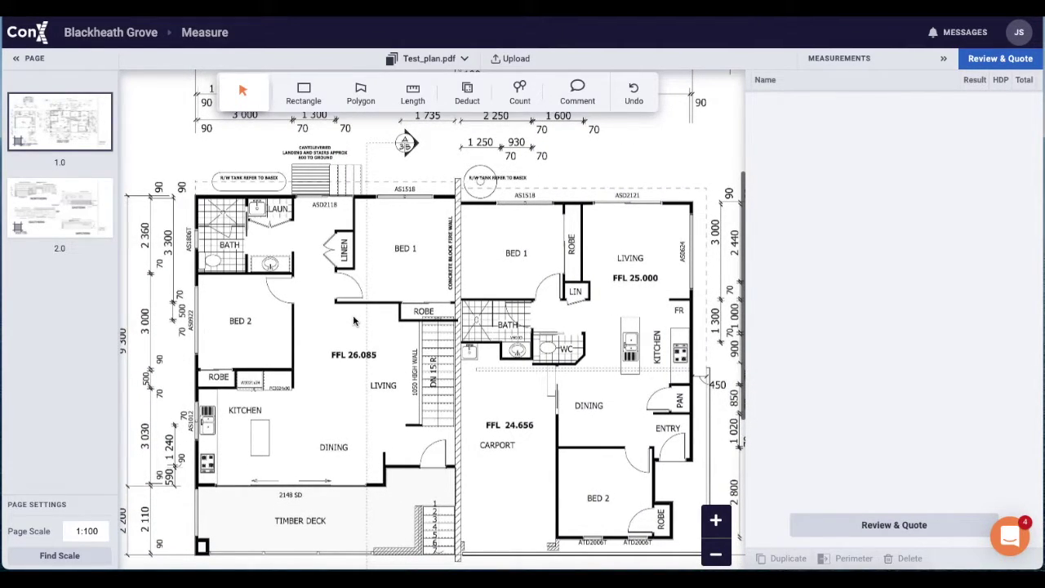
left_click(304, 94)
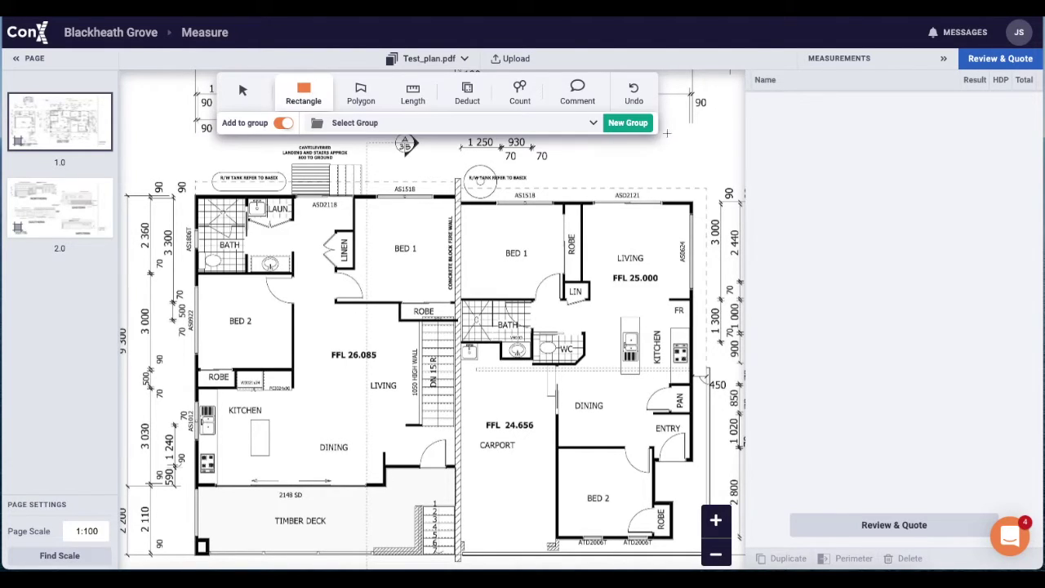
left_click(644, 127)
left_click(461, 281)
type("Carpet")
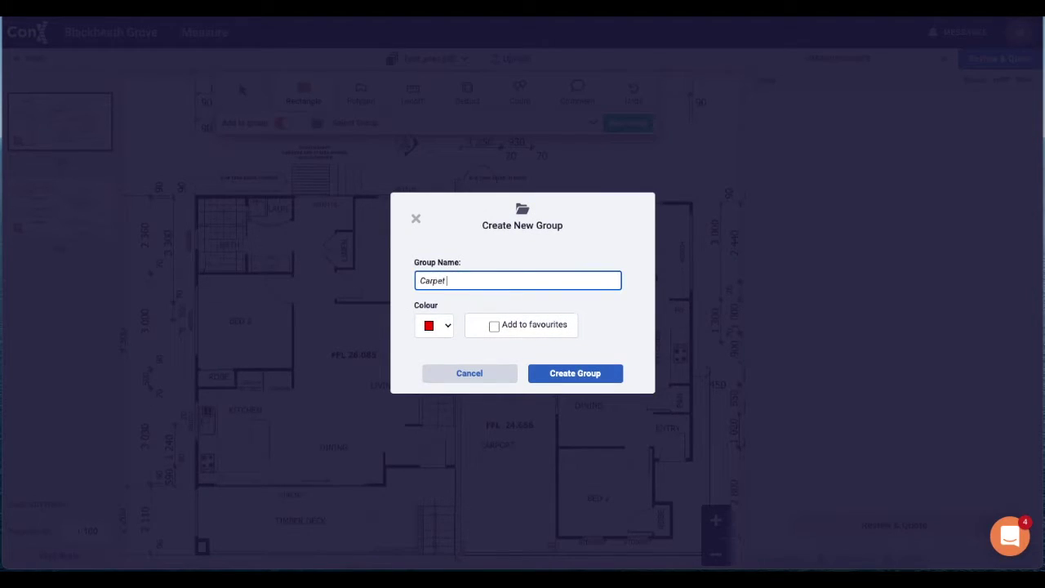
left_click(448, 325)
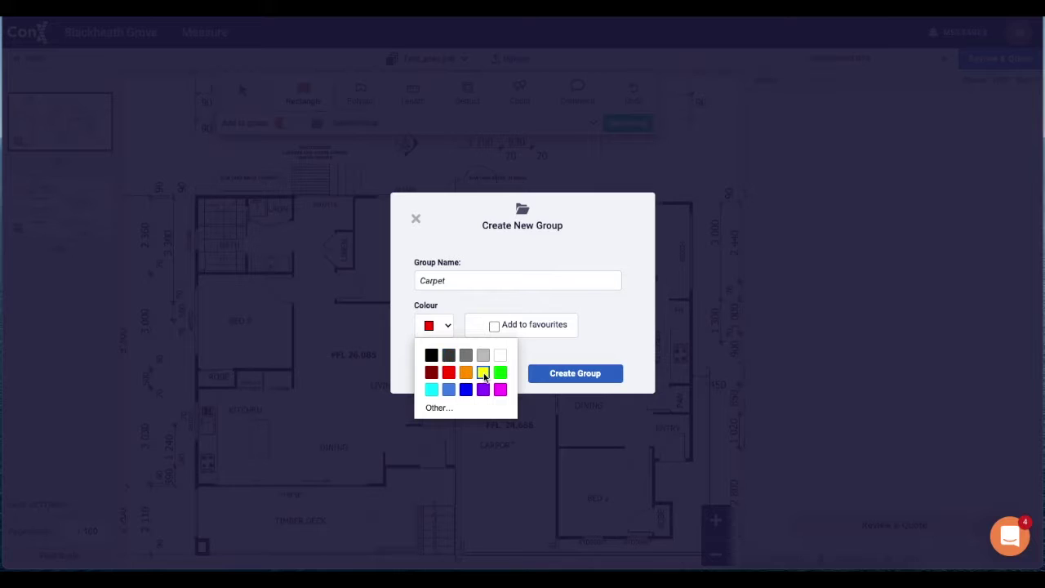
left_click(501, 372)
left_click(555, 376)
Create another area measurement group named Concrete with an orange colour
left_click(628, 124)
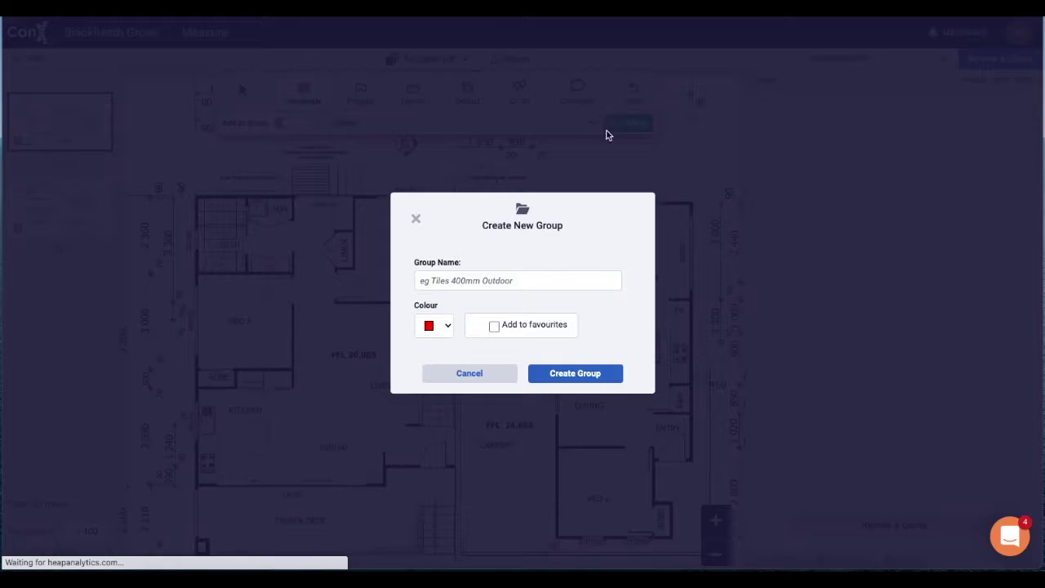
left_click(482, 278)
type("C")
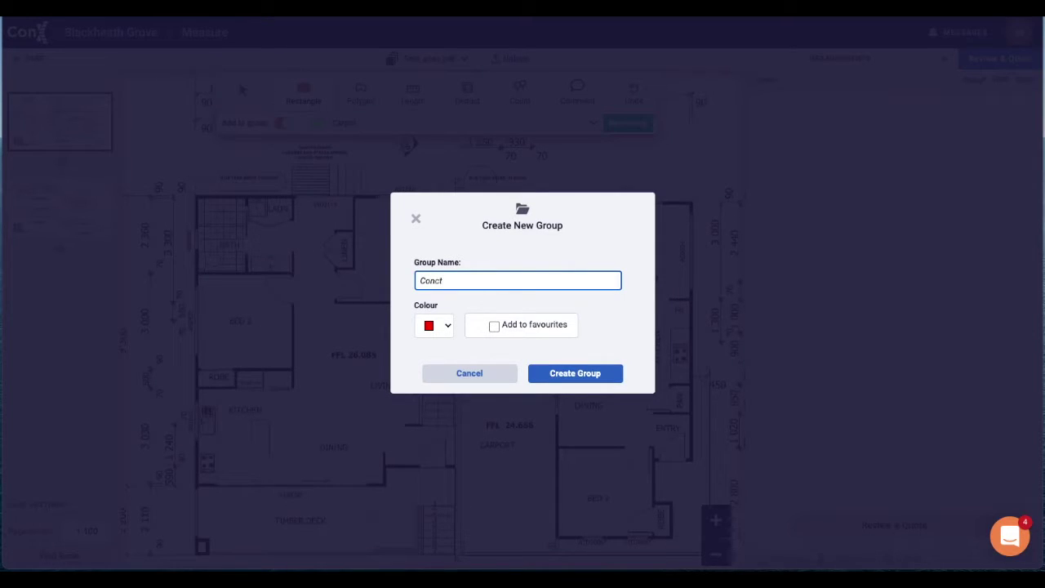
type("oncrete")
left_click(447, 325)
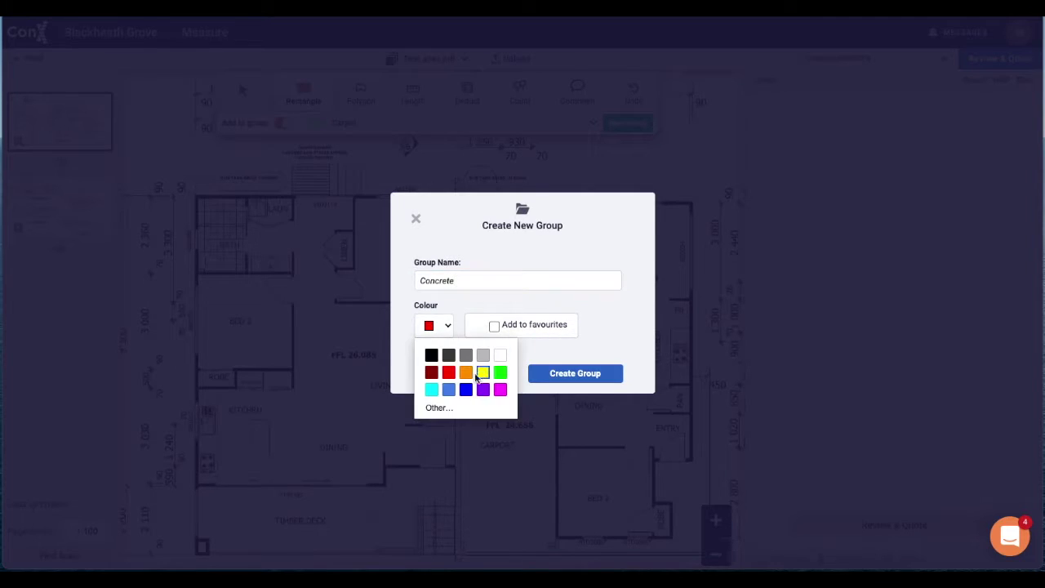
left_click(482, 370)
left_click(589, 376)
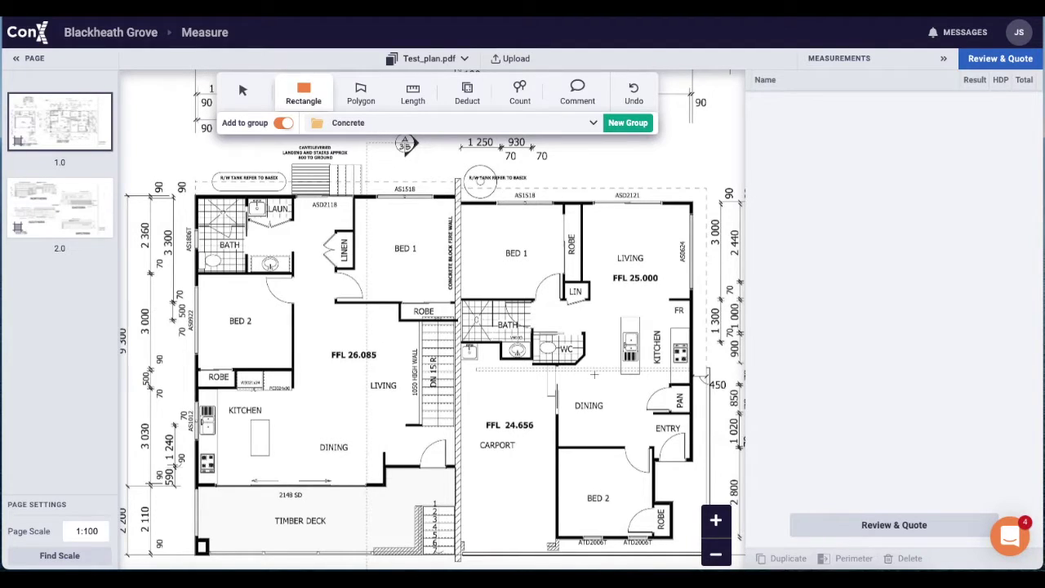
Create a yellow group named Skiritng for the Length tool
left_click(413, 94)
left_click(624, 122)
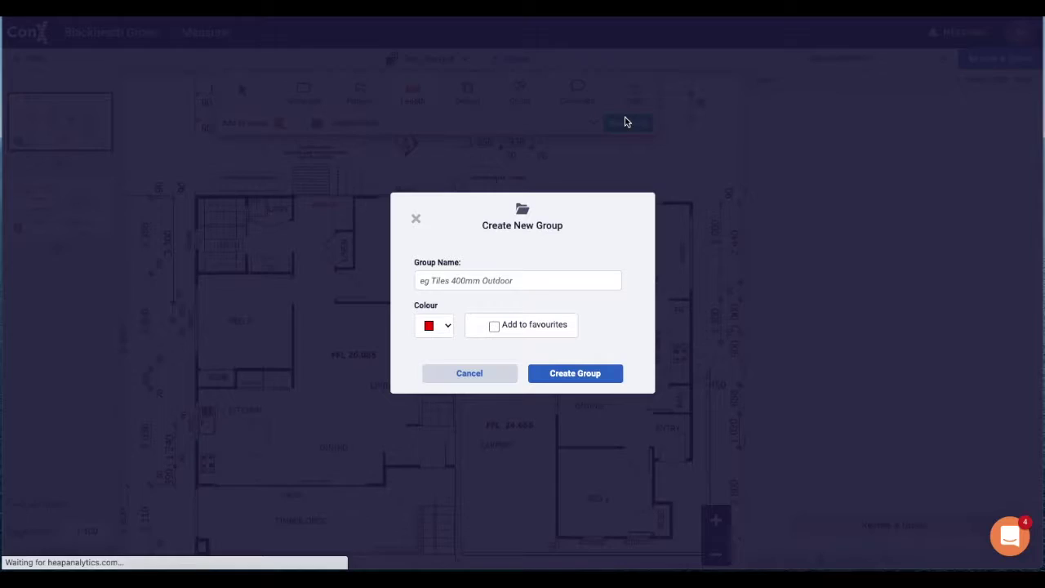
left_click(534, 280)
type("Skiritng")
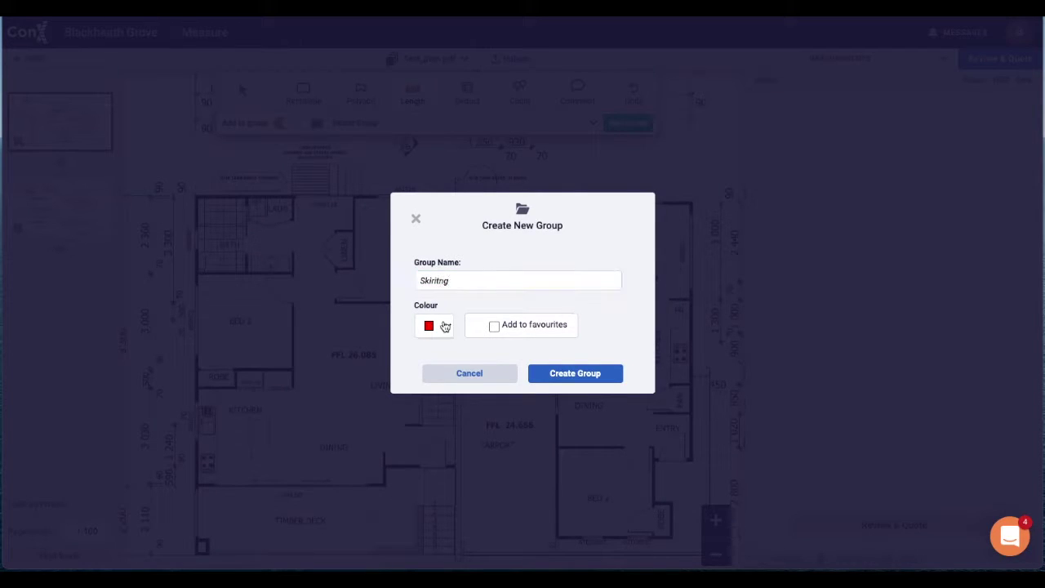
left_click(445, 326)
left_click(497, 369)
left_click(562, 375)
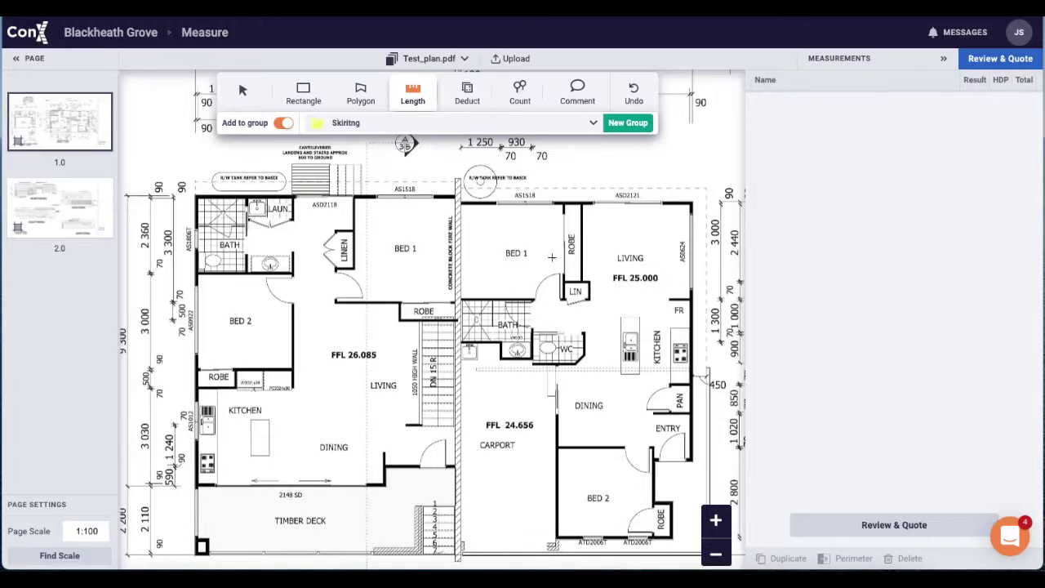
In the Walls length group, trace about 12.4 m of wall from the laundry corner around Bed 1 to its doorway in the left-hand unit
left_click(571, 124)
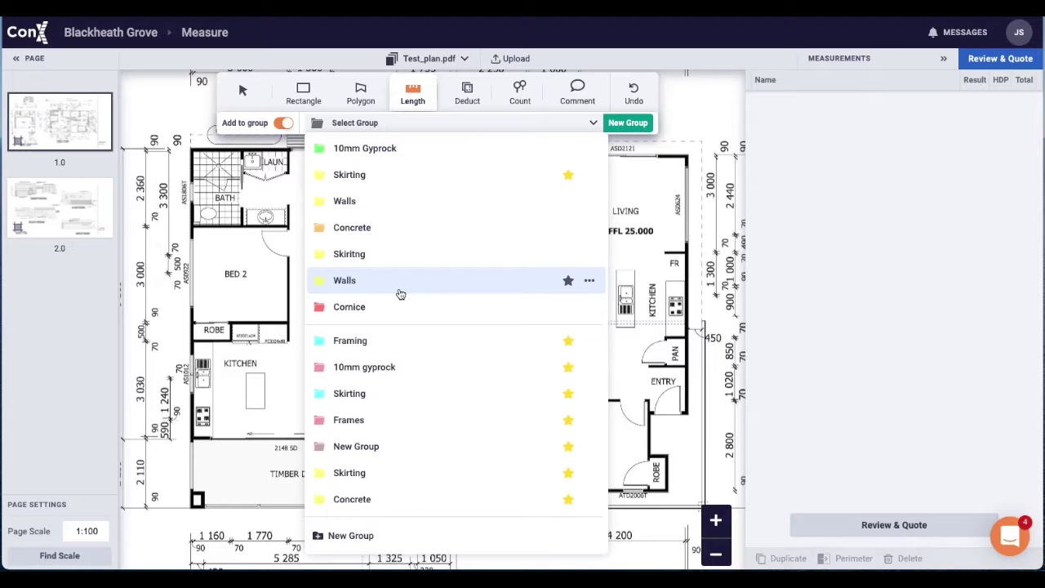
left_click(400, 293)
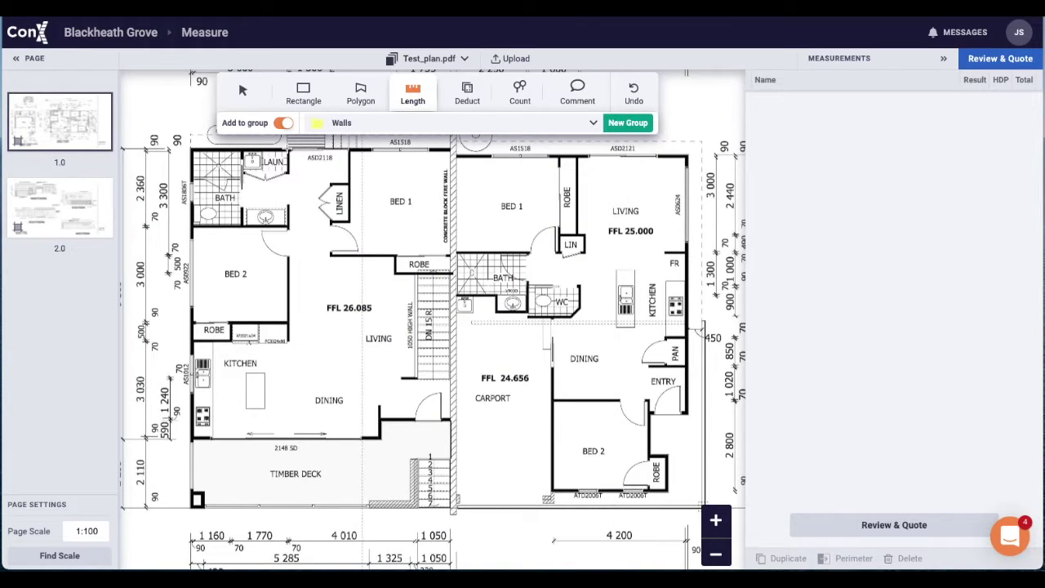
left_click(288, 151)
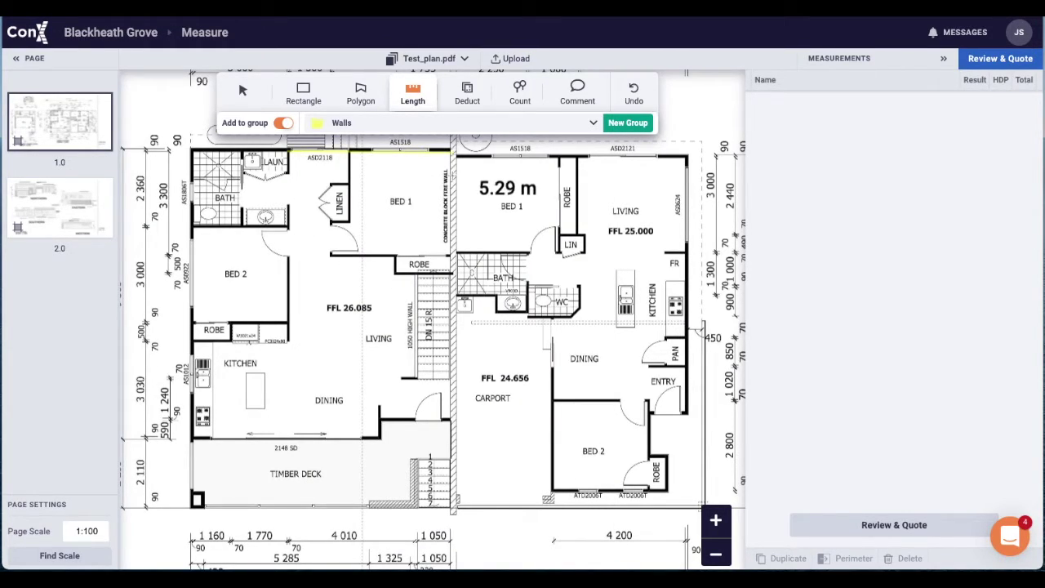
left_click(451, 152)
left_click(451, 255)
double_click(331, 255)
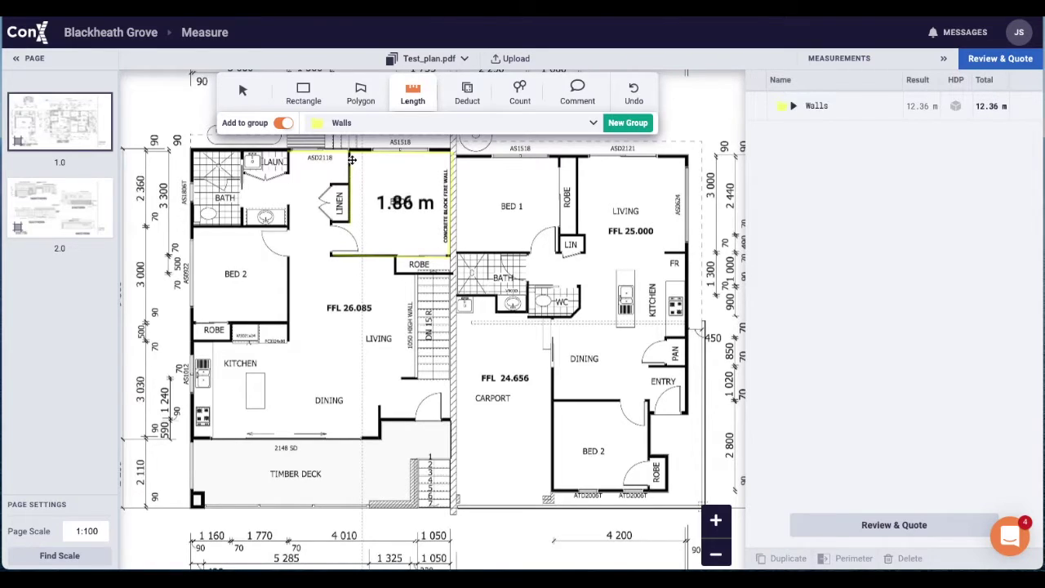
Trace the left-hand unit's Bed 2, kitchen and dining outer walls (about 13.4 m), plus the entry and concrete block fire wall (about 7.7 m)
left_click(196, 233)
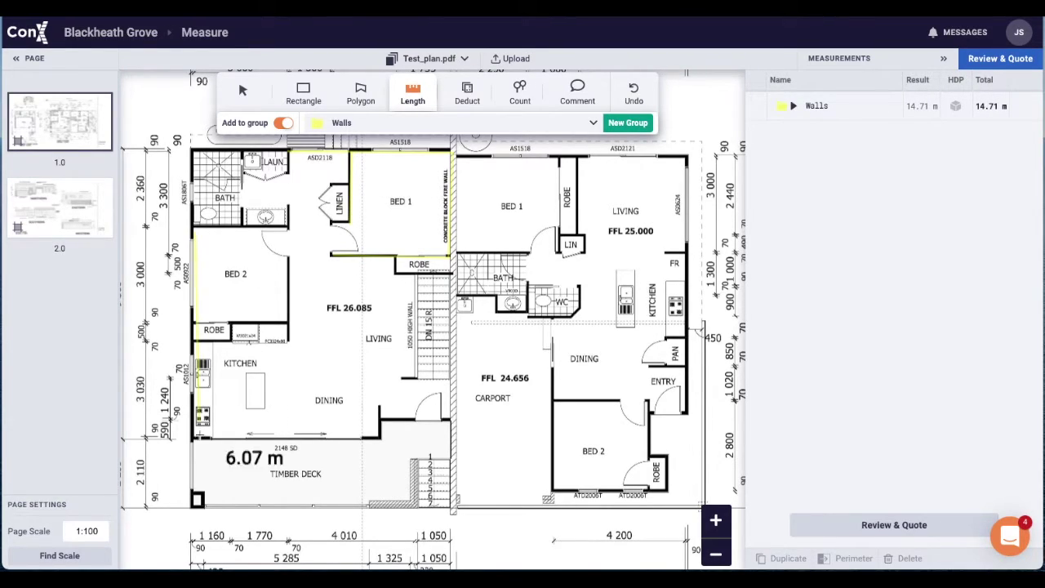
left_click(194, 438)
left_click(379, 438)
double_click(377, 405)
left_click(379, 419)
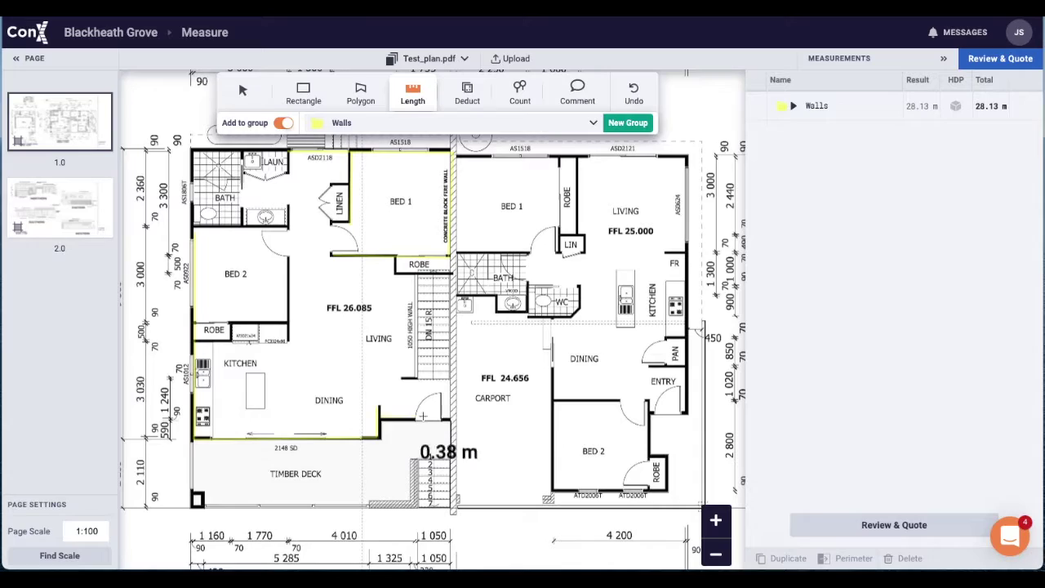
left_click(451, 419)
double_click(448, 251)
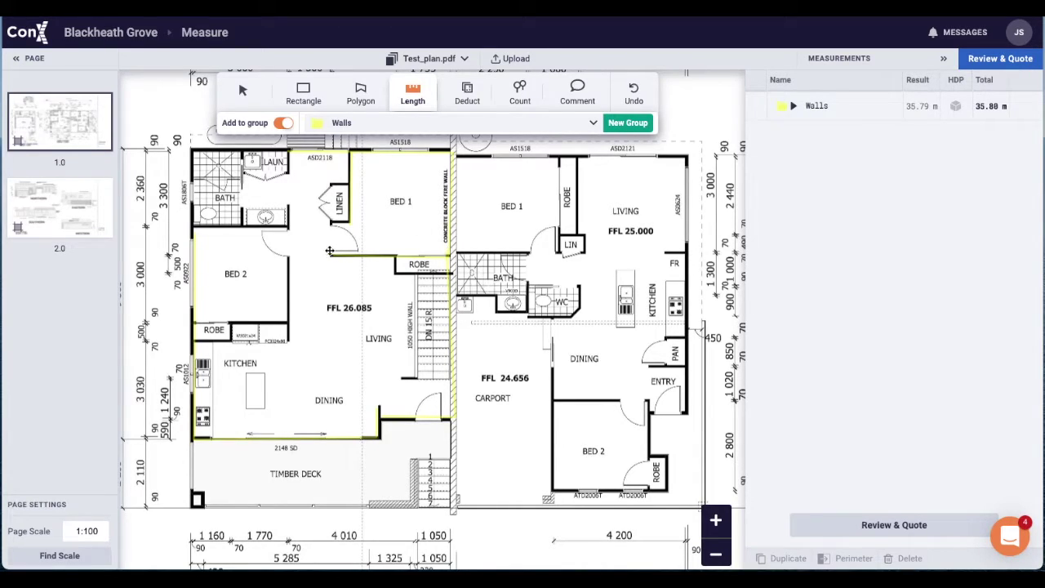
Trace about 27.4 m of the right-hand unit's outer walls from Bed 1 around to the dining room, and review the Walls group's individual measurements
left_click(458, 155)
left_click(687, 155)
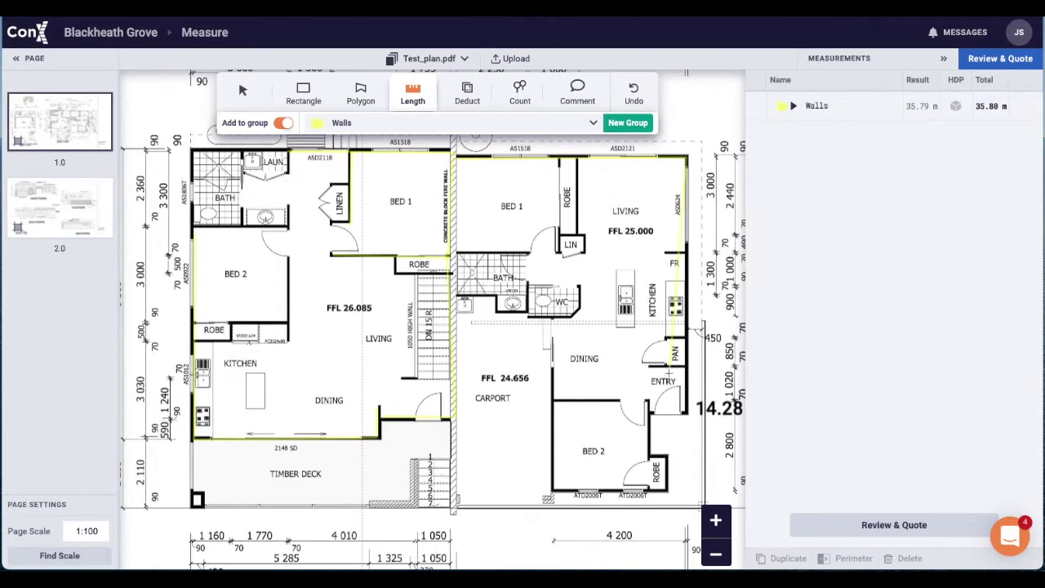
left_click(687, 415)
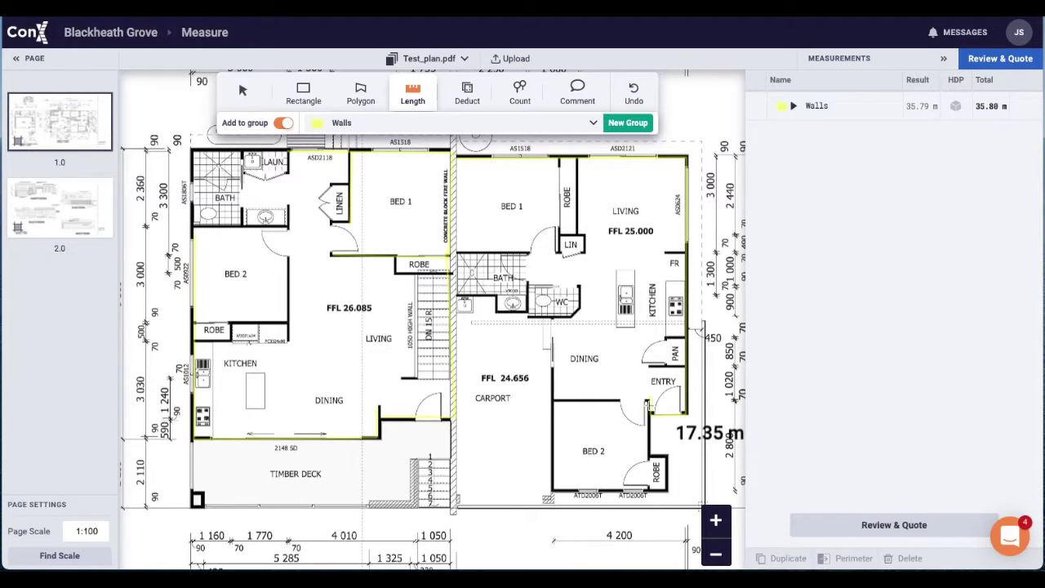
left_click(651, 414)
left_click(651, 490)
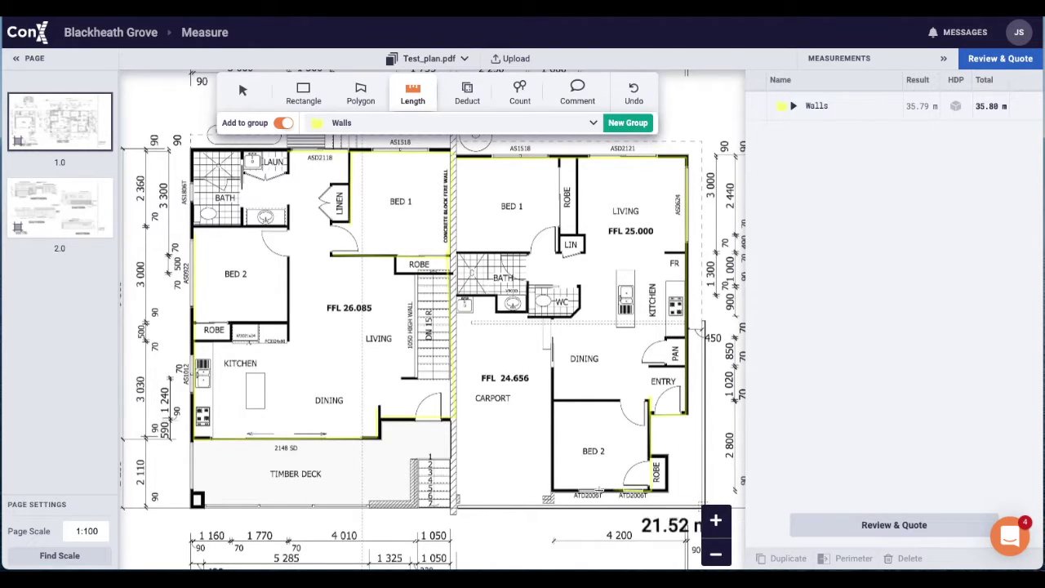
left_click(552, 493)
double_click(552, 366)
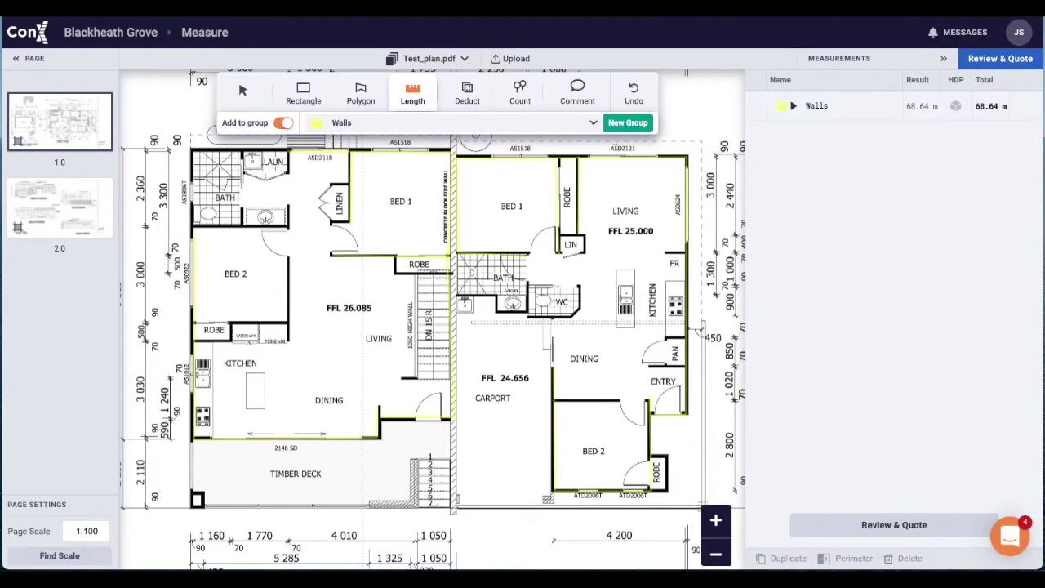
left_click(791, 105)
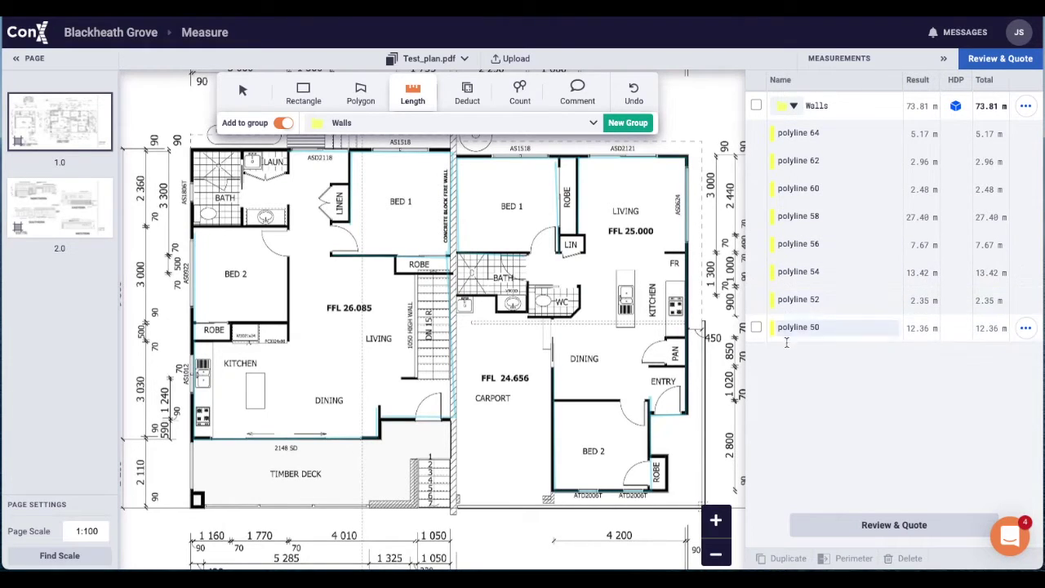
left_click(794, 107)
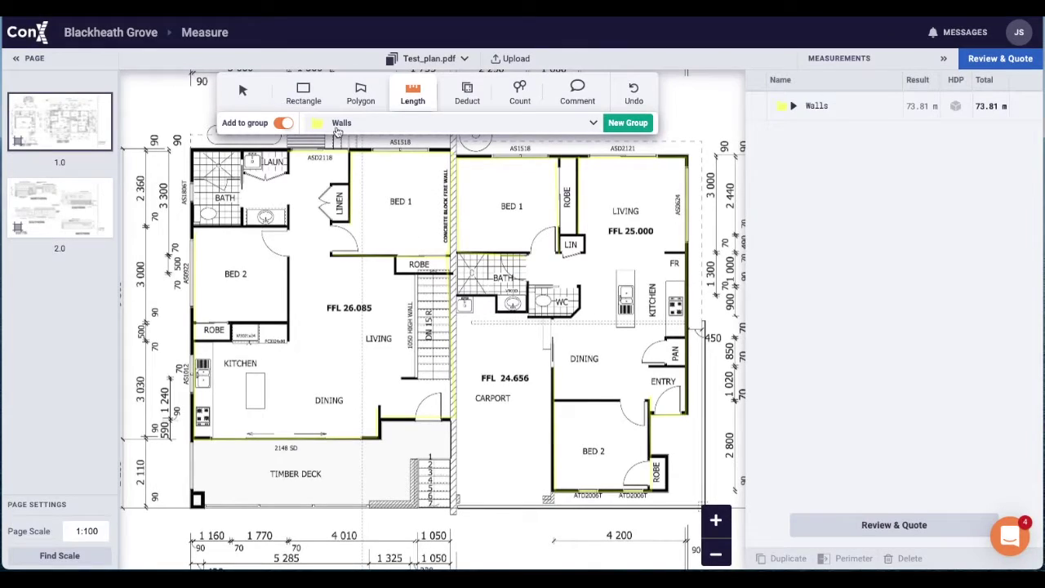
In the Ceiling group, trace a polygon of about 44 m² over the left-hand unit's kitchen, dining, living, stair and hallway areas
left_click(363, 98)
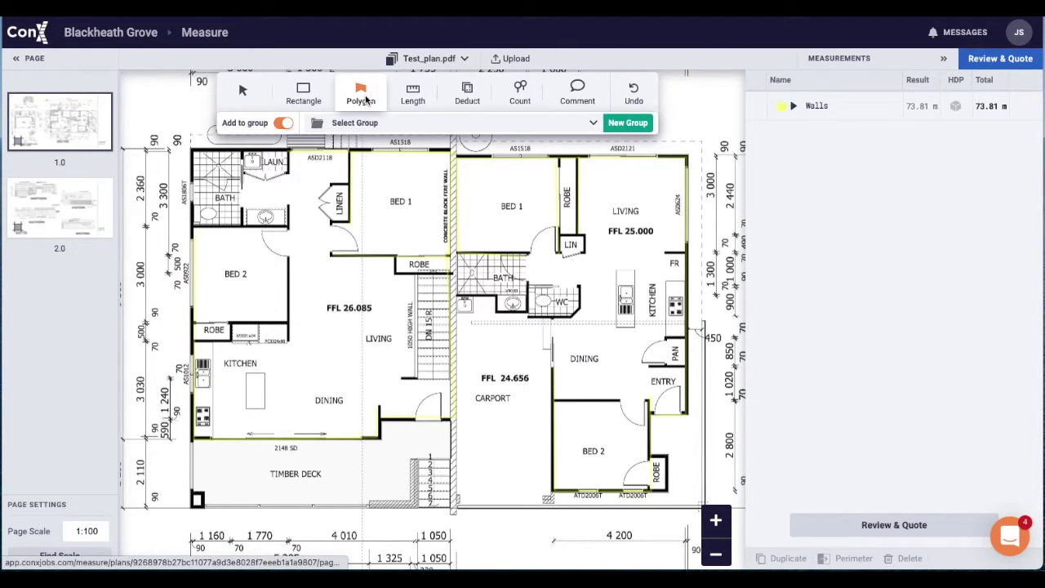
left_click(544, 122)
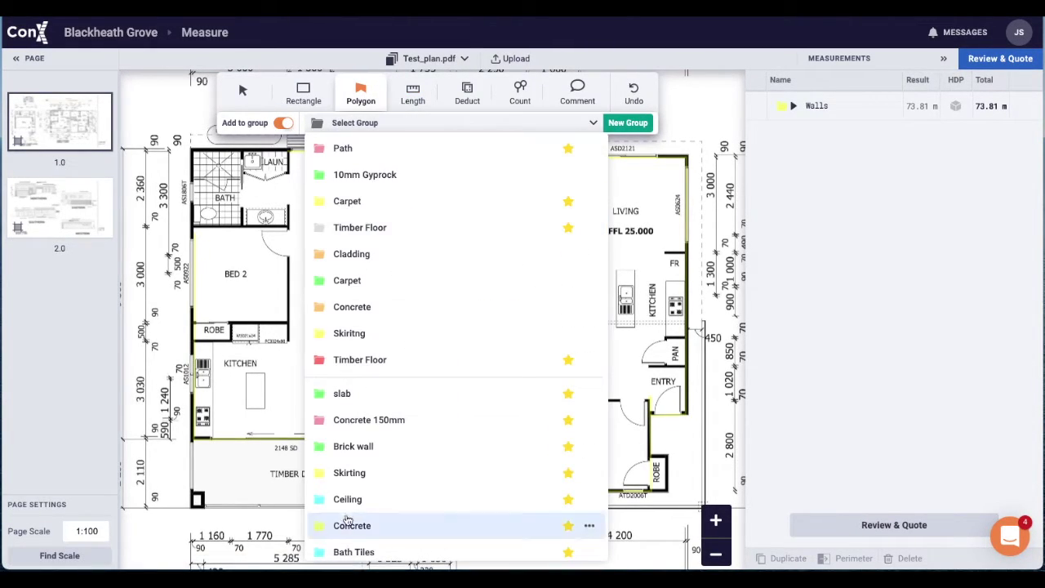
left_click(350, 501)
left_click(195, 440)
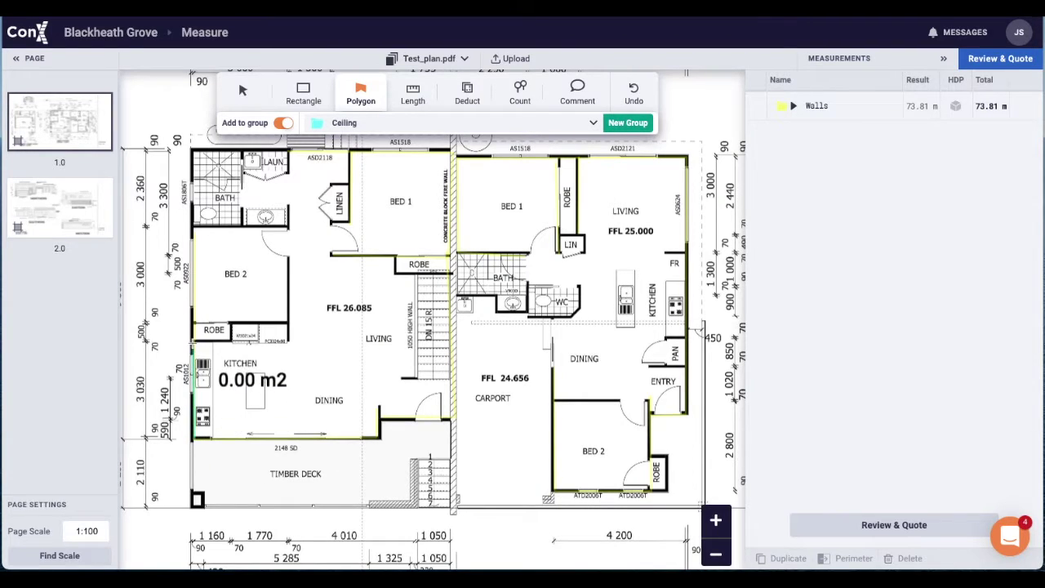
left_click(194, 342)
left_click(289, 343)
left_click(288, 152)
left_click(350, 152)
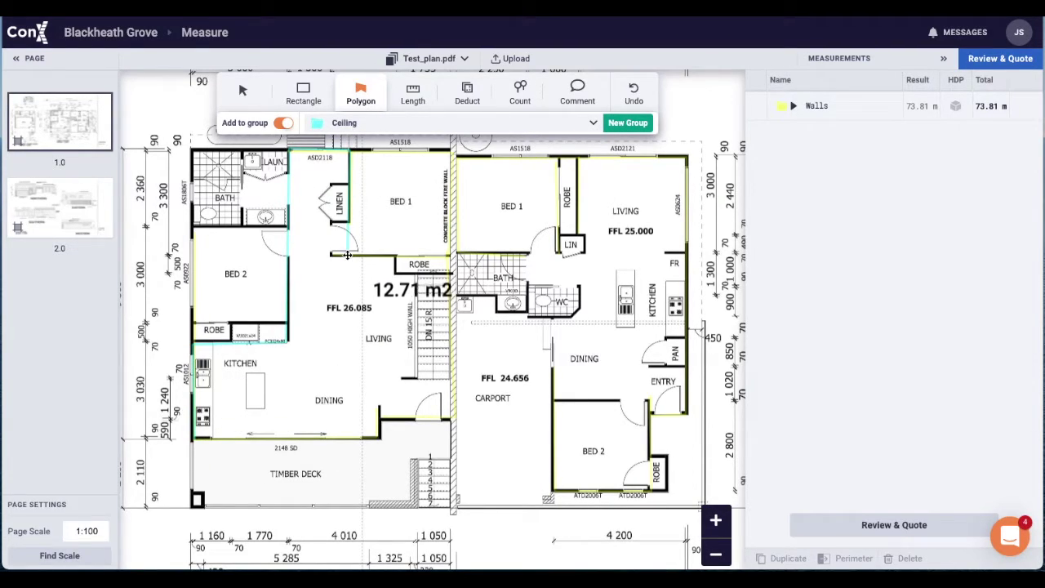
left_click(350, 254)
left_click(396, 255)
left_click(397, 276)
left_click(449, 276)
left_click(448, 420)
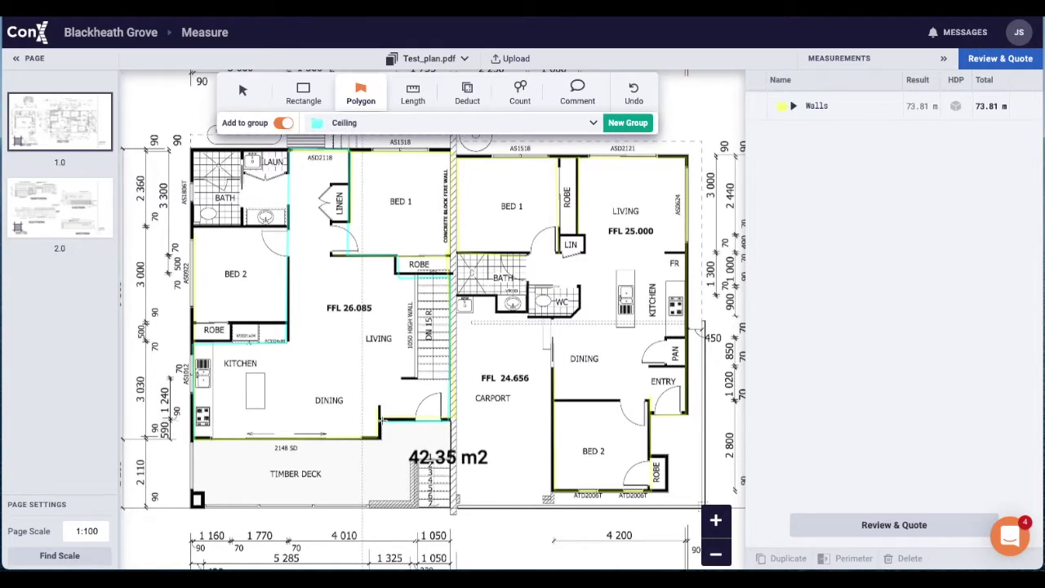
left_click(381, 420)
left_click(380, 439)
left_click(194, 440)
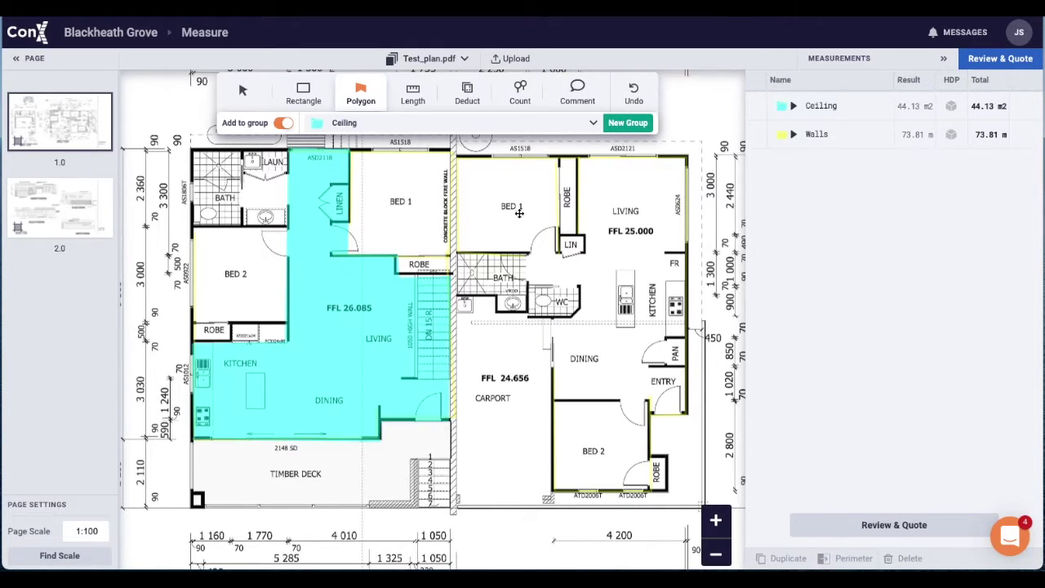
Trace a second Ceiling polygon of about 52 m² around the right-hand unit, leaving out its bathroom, carport and Bed 2 robe
left_click(456, 158)
left_click(687, 158)
left_click(687, 413)
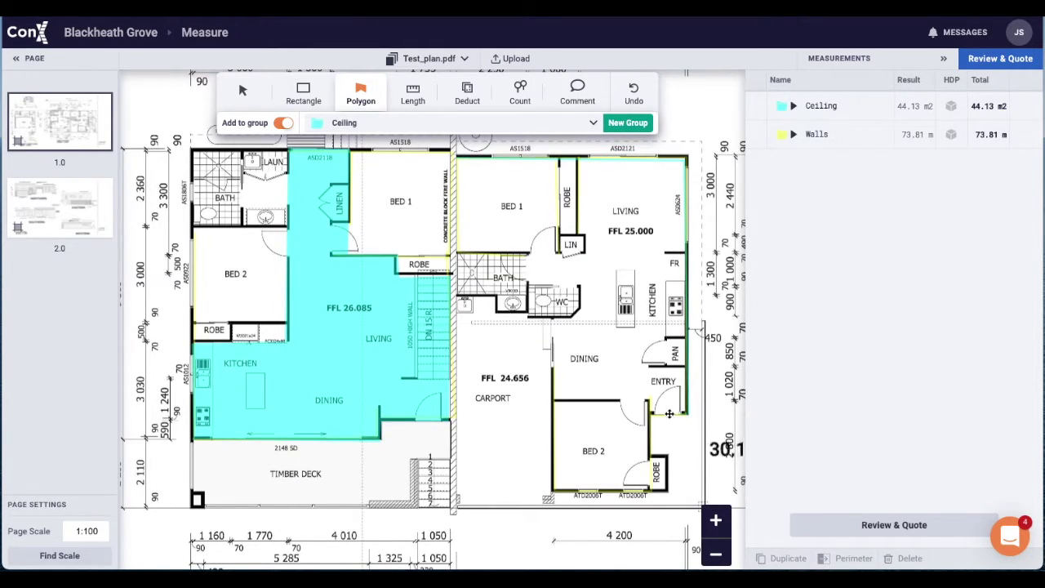
left_click(649, 413)
left_click(649, 492)
left_click(553, 493)
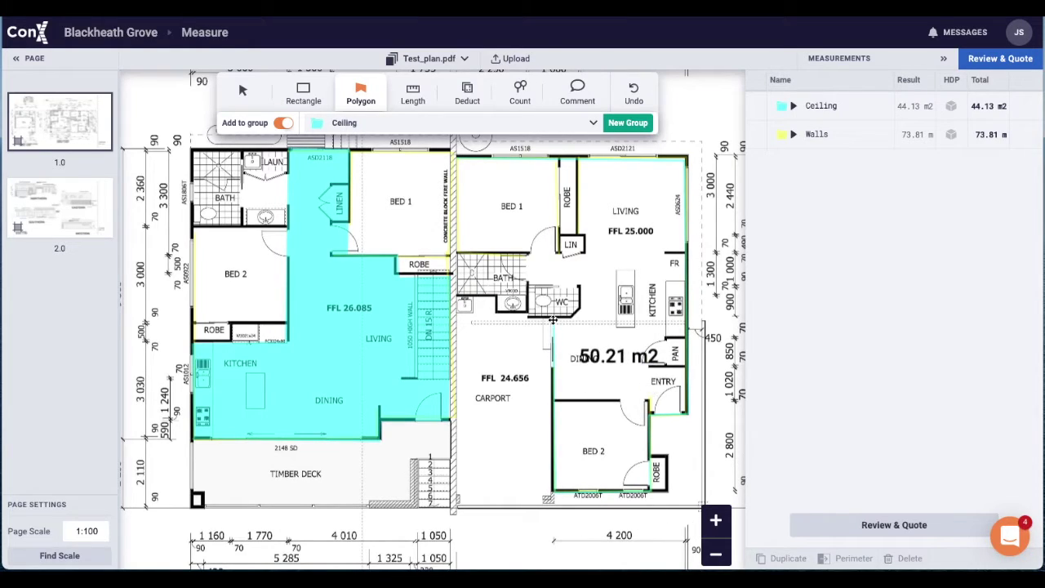
left_click(552, 287)
left_click(527, 287)
left_click(527, 254)
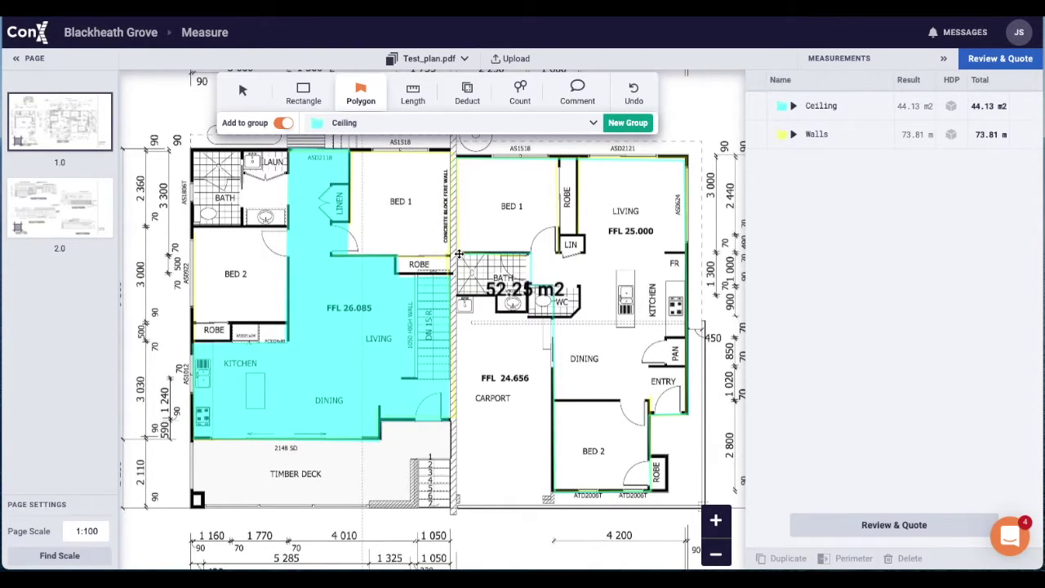
double_click(458, 256)
Add rectangles to the Ceiling group over the left-hand unit's Bed 1 and Bed 2, about 20 m² together
key("r")
left_click_drag(349, 151, 449, 256)
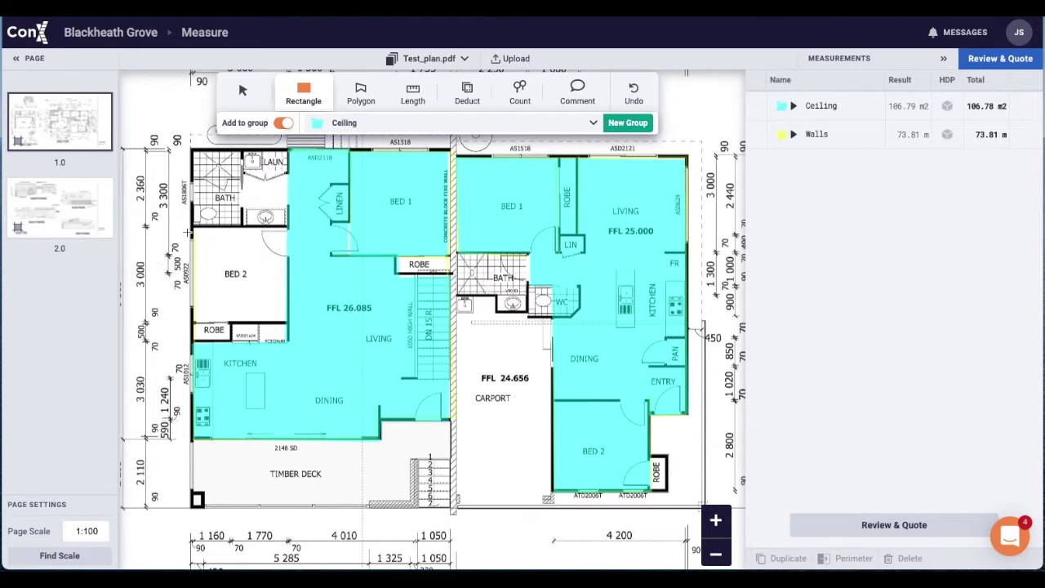
left_click_drag(192, 224, 289, 324)
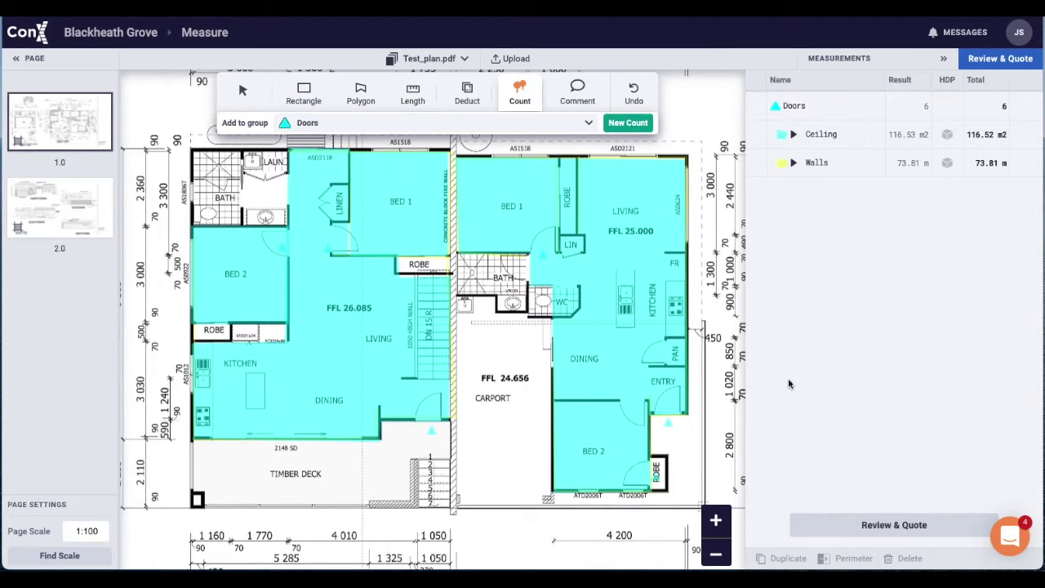
Create a red count group named Power. Outlet
left_click(627, 122)
left_click(465, 277)
type("Power Outlet")
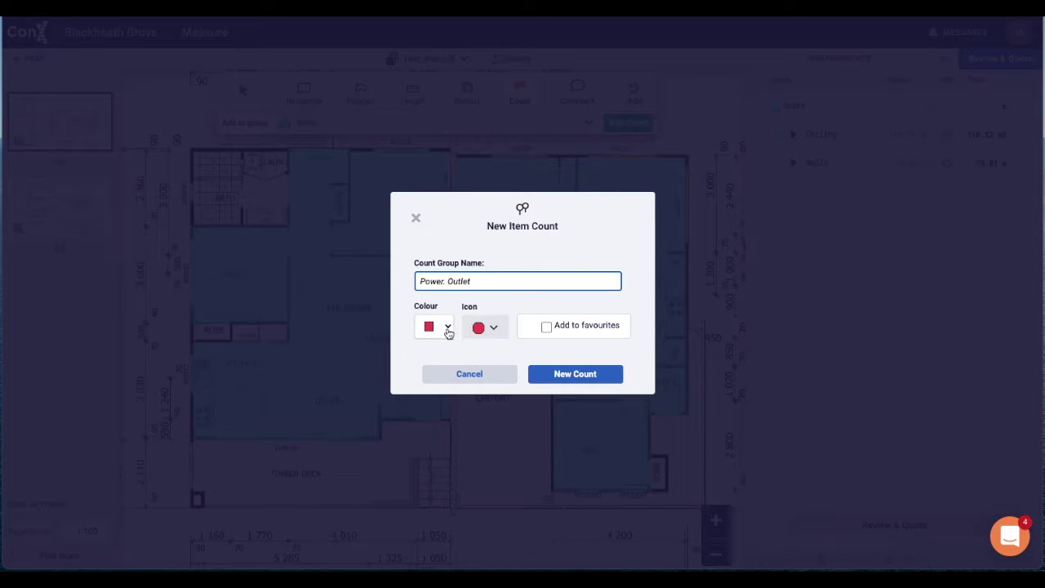
left_click(546, 377)
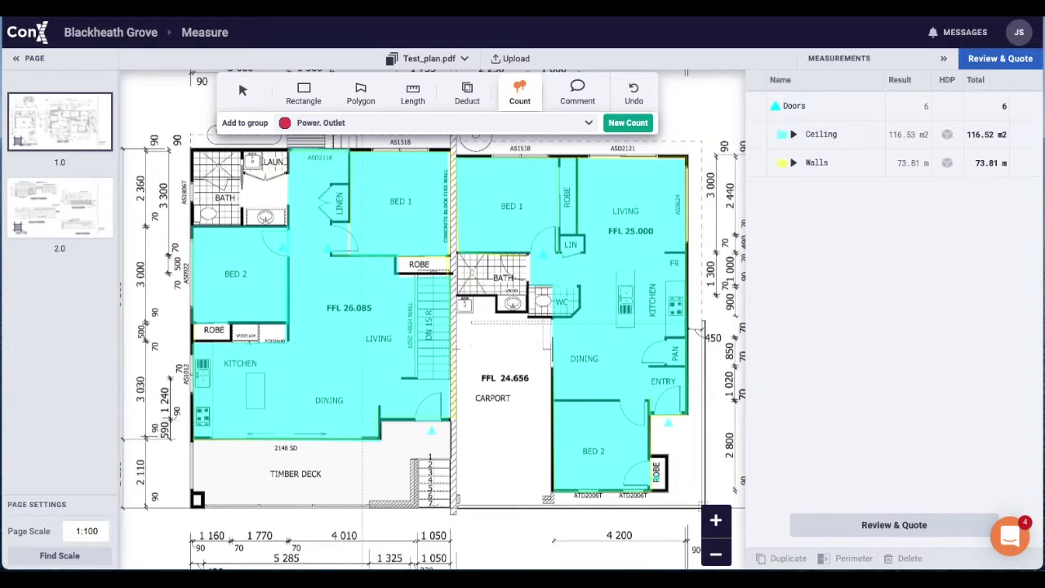
Place nine Power. Outlet markers along the bedroom, living, kitchen and dining walls of both units
left_click(447, 347)
left_click(276, 435)
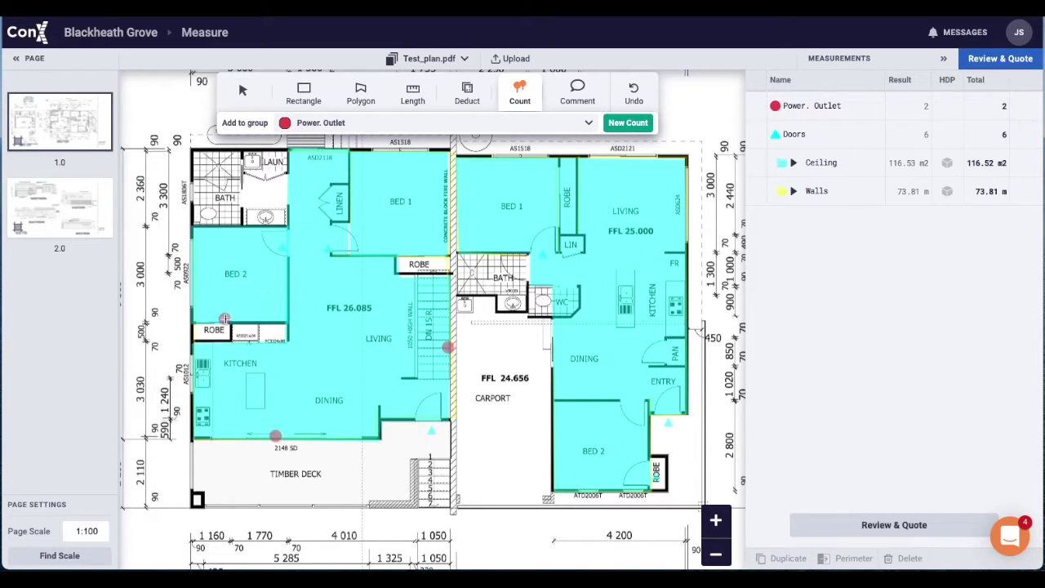
left_click(390, 149)
left_click(520, 159)
left_click(636, 158)
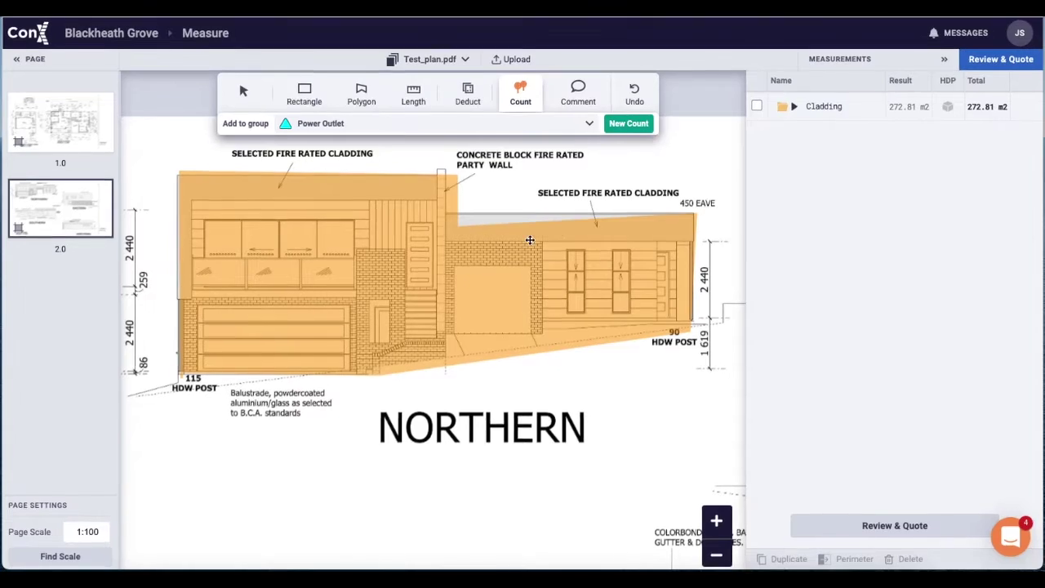
On the Northern elevation, deduct the wide upper window, the garage door and the two narrow right-hand windows from the Cladding area
left_click(470, 91)
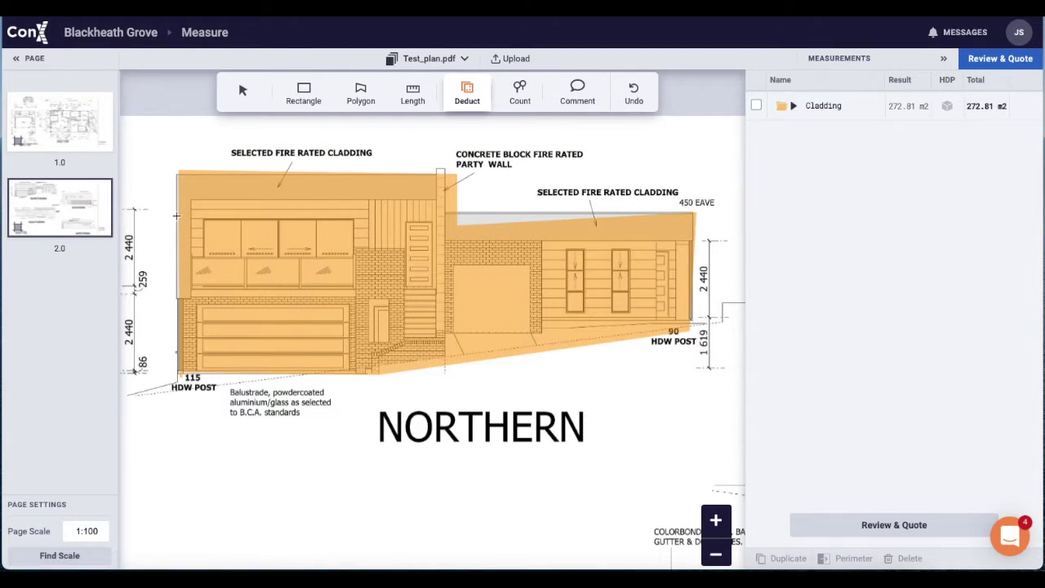
left_click_drag(202, 217, 354, 258)
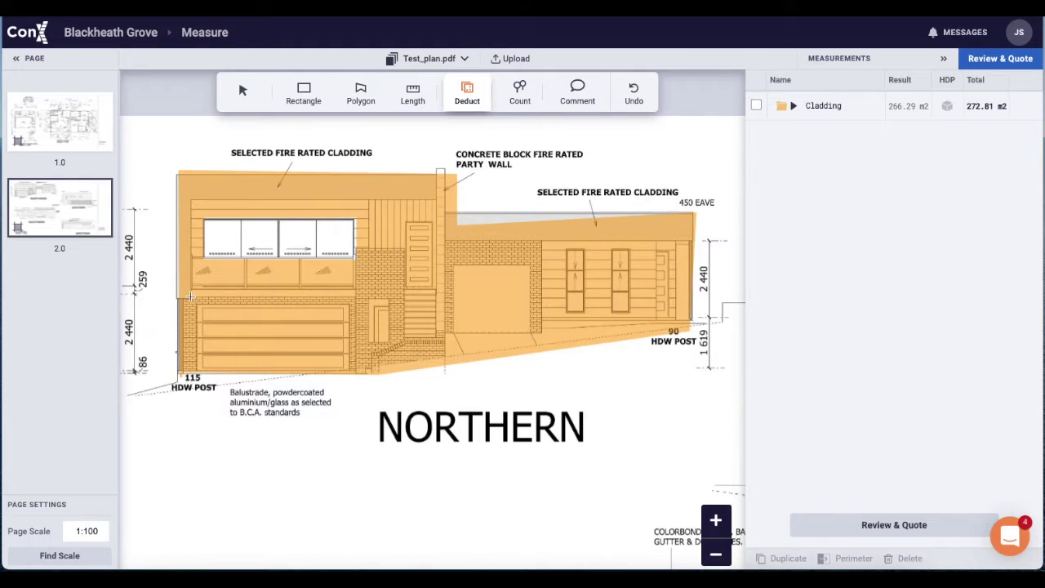
left_click_drag(196, 303, 357, 375)
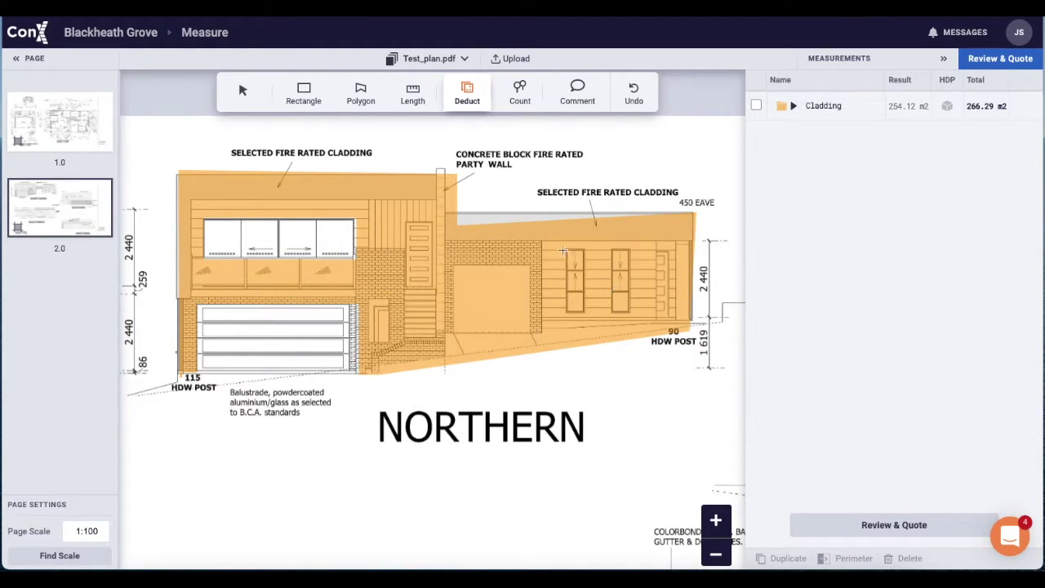
left_click_drag(566, 248, 585, 313)
left_click_drag(611, 248, 631, 312)
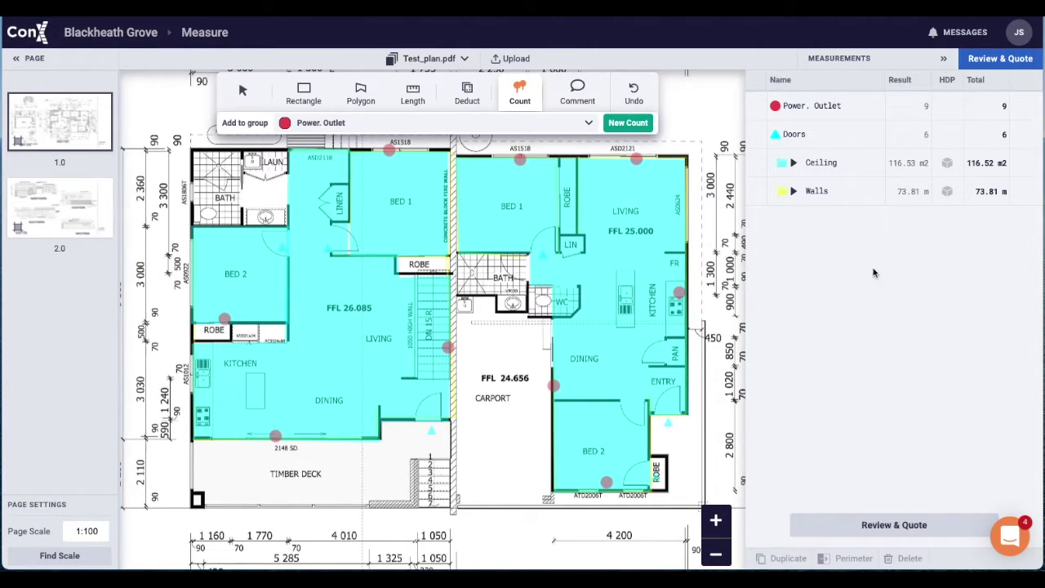
Duplicate the Walls measurement group and rename the copy as Skirting
mouse_move(757, 198)
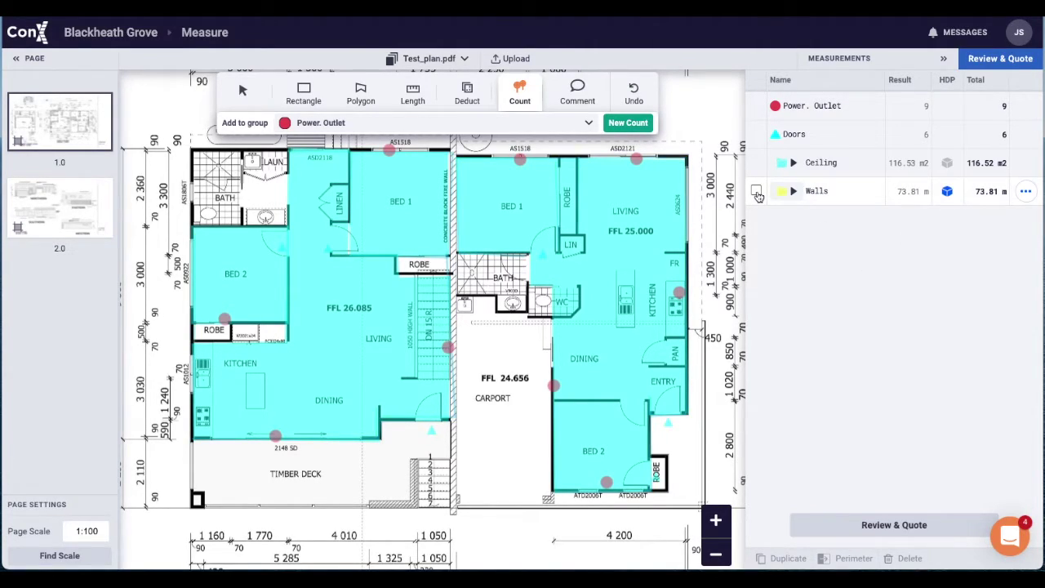
left_click(756, 192)
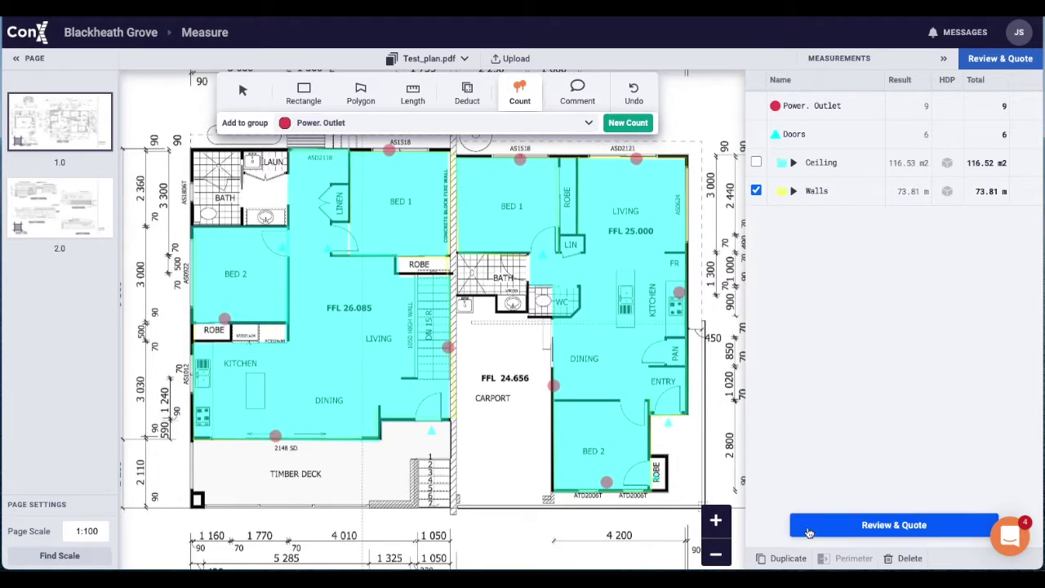
left_click(788, 557)
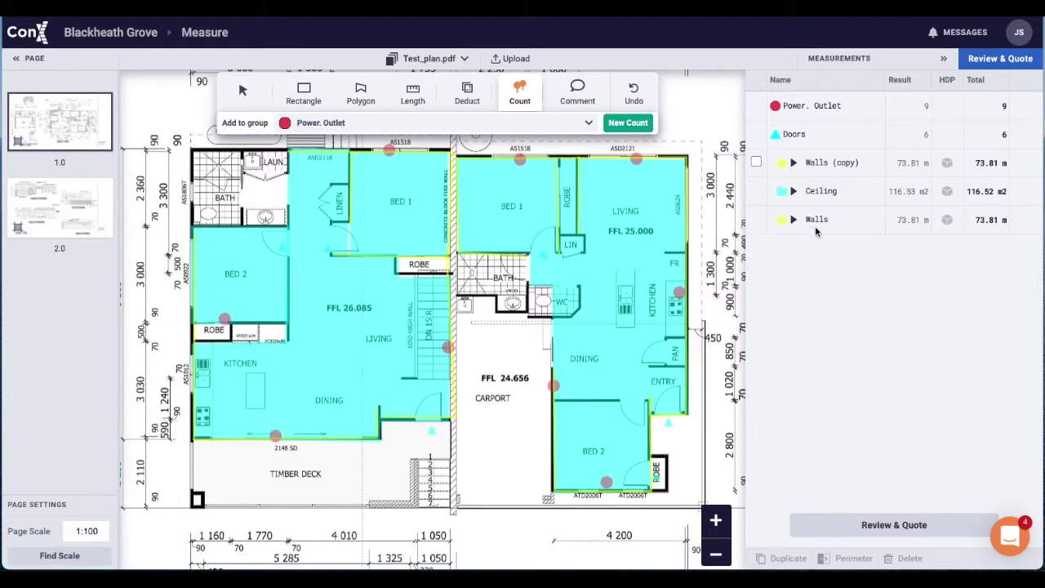
double_click(832, 162)
key("ctrl+a")
type("Sk")
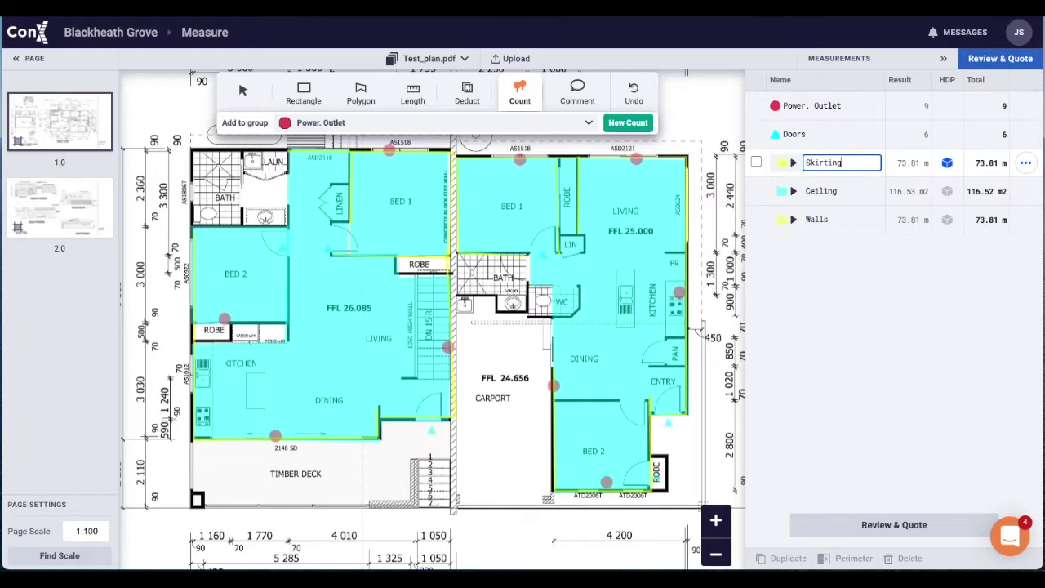
type("irting")
key("Return")
Add a height dimension to the Walls group to convert its length into a wall area
left_click(947, 220)
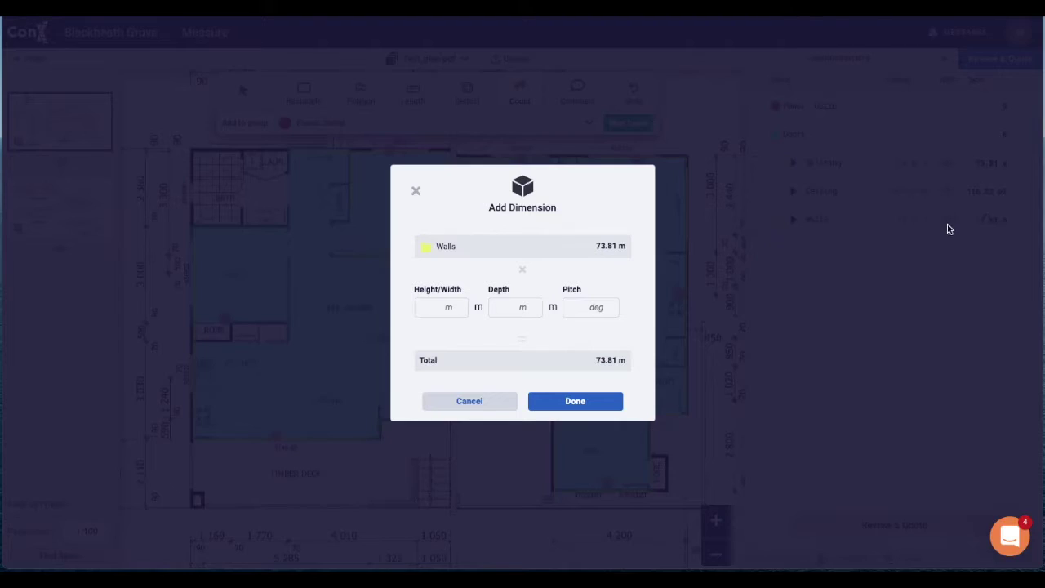
left_click(434, 304)
left_click(473, 334)
left_click(890, 310)
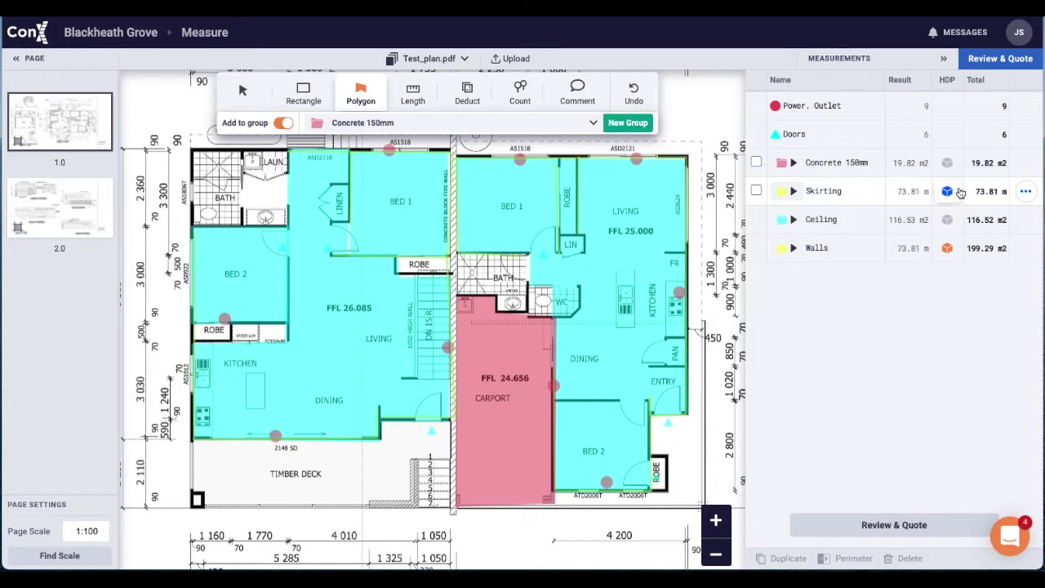
Add a depth of .15 m to the Concrete 150mm group to convert its area into a volume
left_click(948, 165)
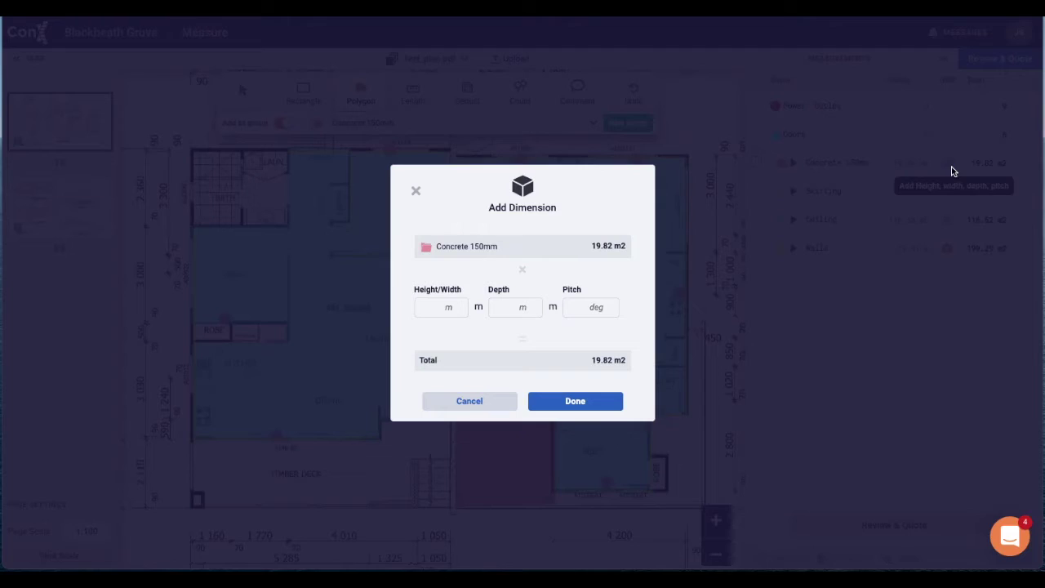
left_click(502, 306)
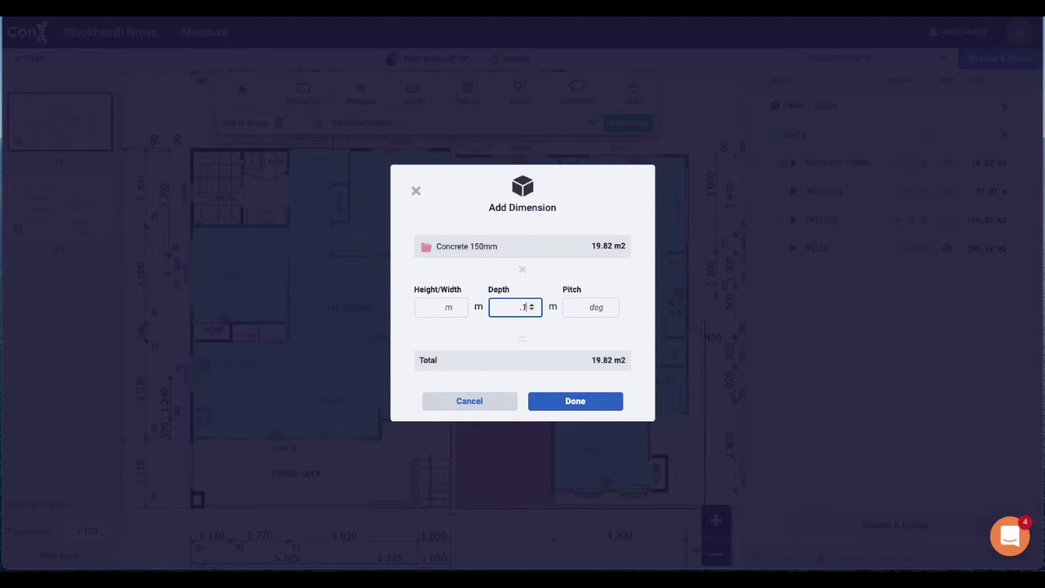
type(".15")
left_click(580, 325)
left_click(604, 401)
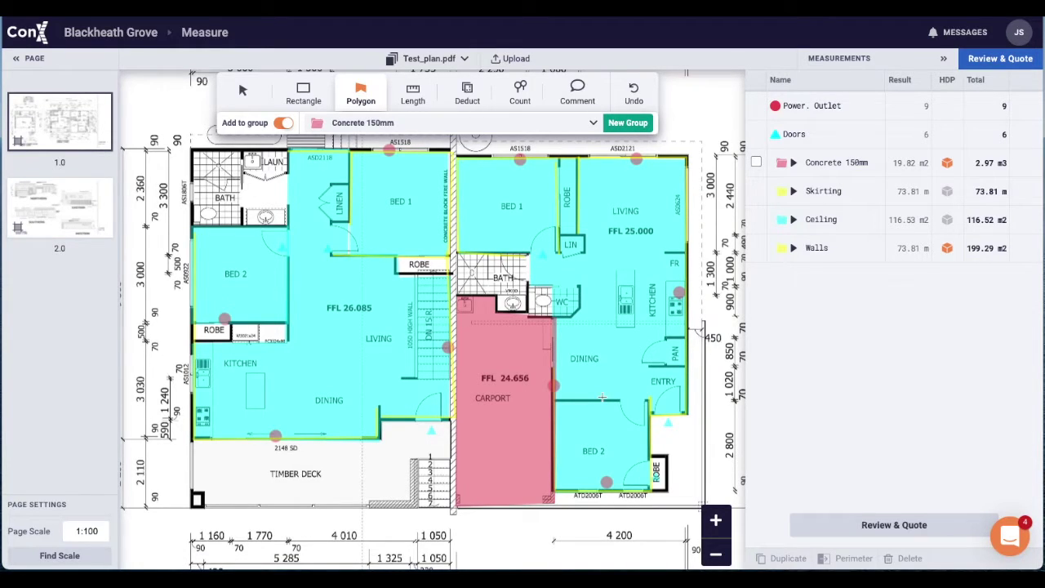
Rename floor plan page 1.0 as C&P and open a clone of it
scroll(442, 359, "up", 1)
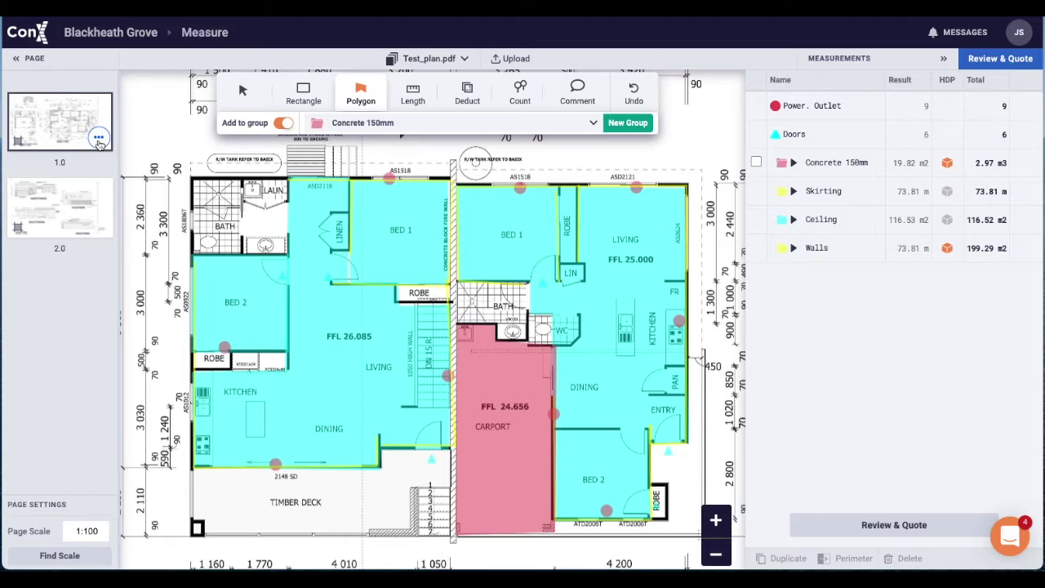
left_click(98, 137)
left_click(116, 198)
left_click(98, 223)
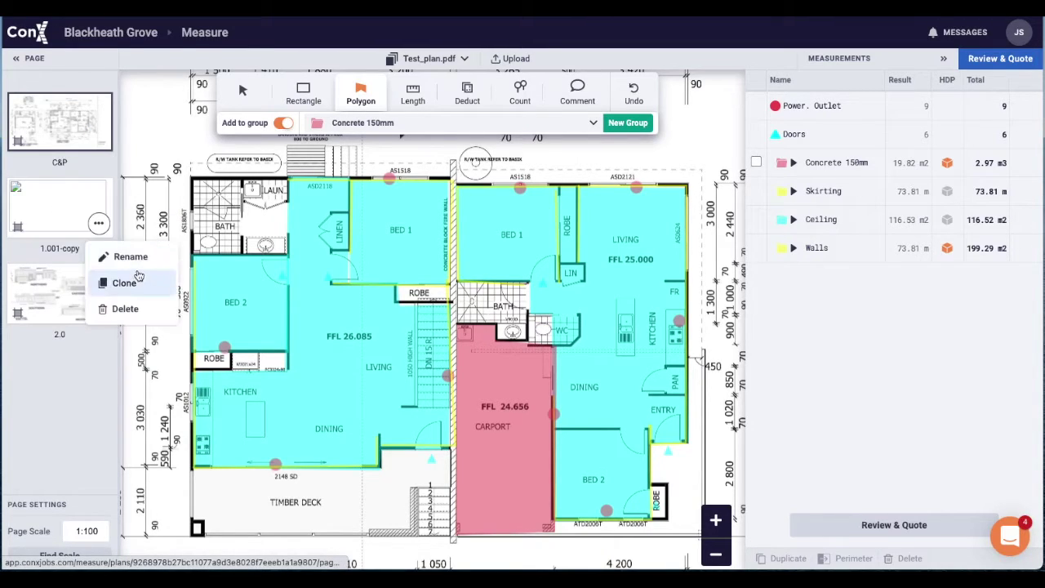
left_click(44, 223)
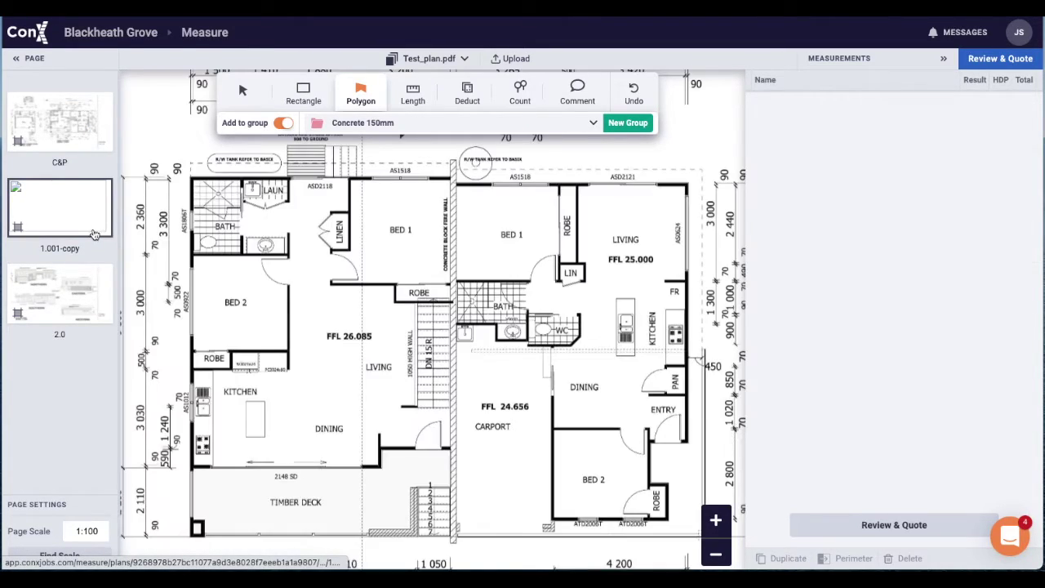
scroll(367, 310, "up", 3)
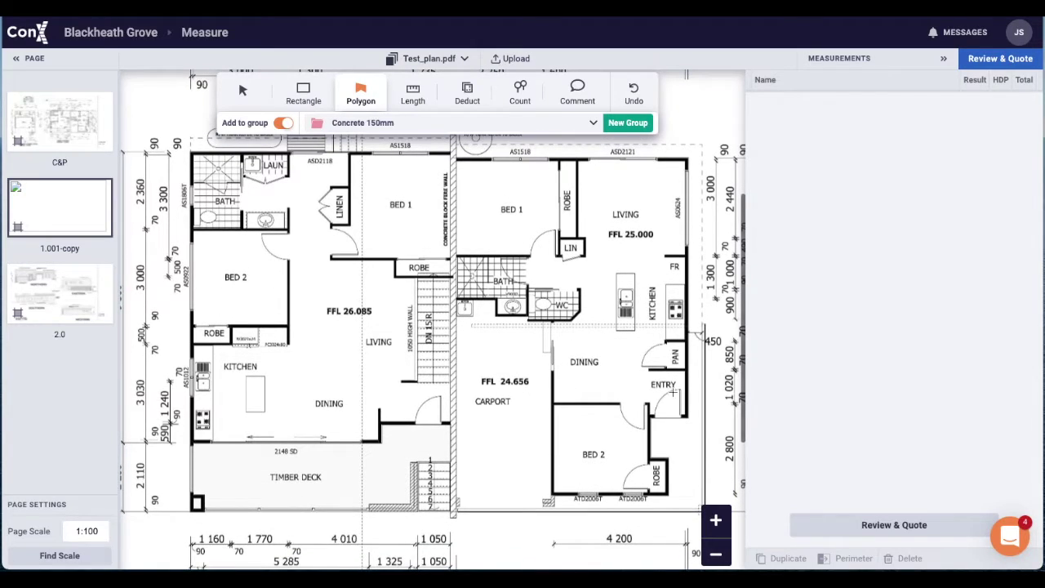
Rename the cloned page 1.001-copy as Carpentry Fitout
mouse_move(85, 232)
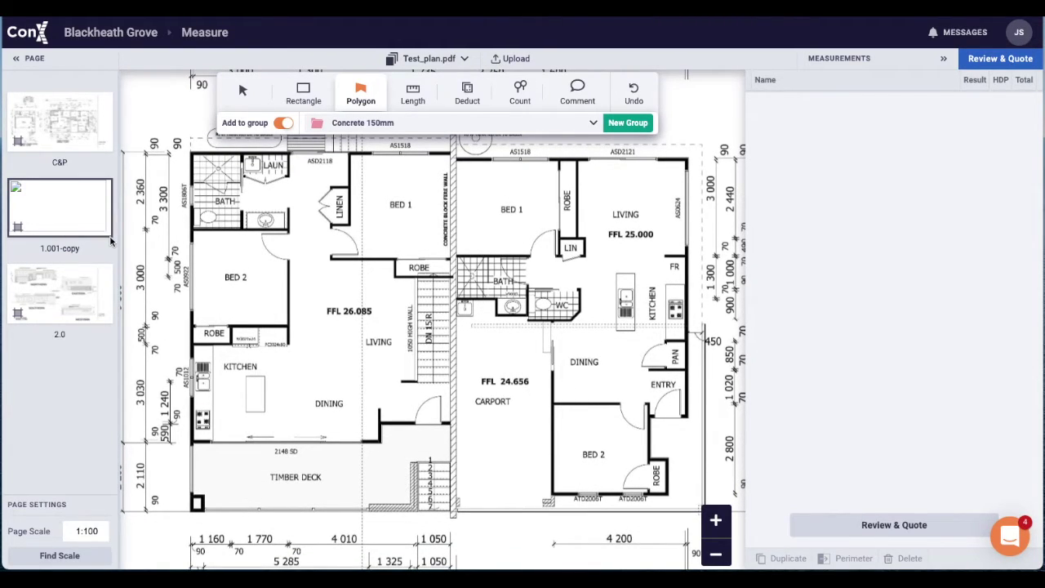
left_click(98, 226)
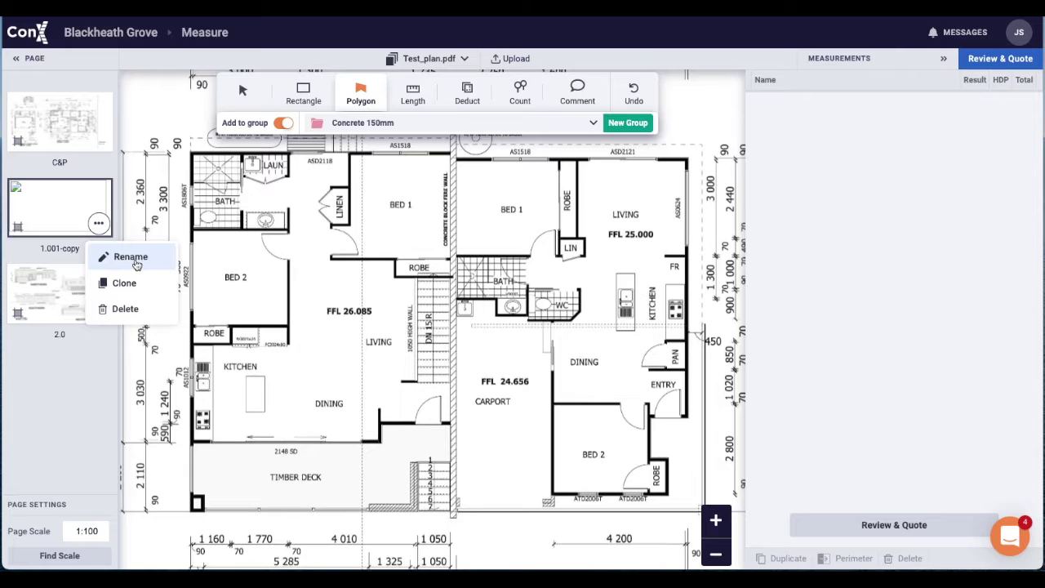
left_click(131, 258)
type("Carpentry Fitout")
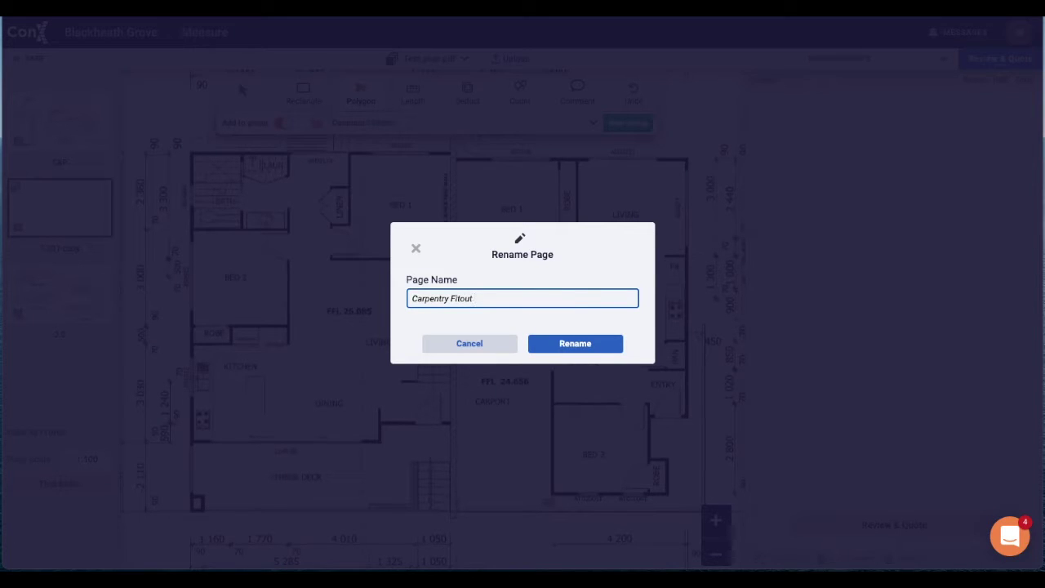
left_click(600, 344)
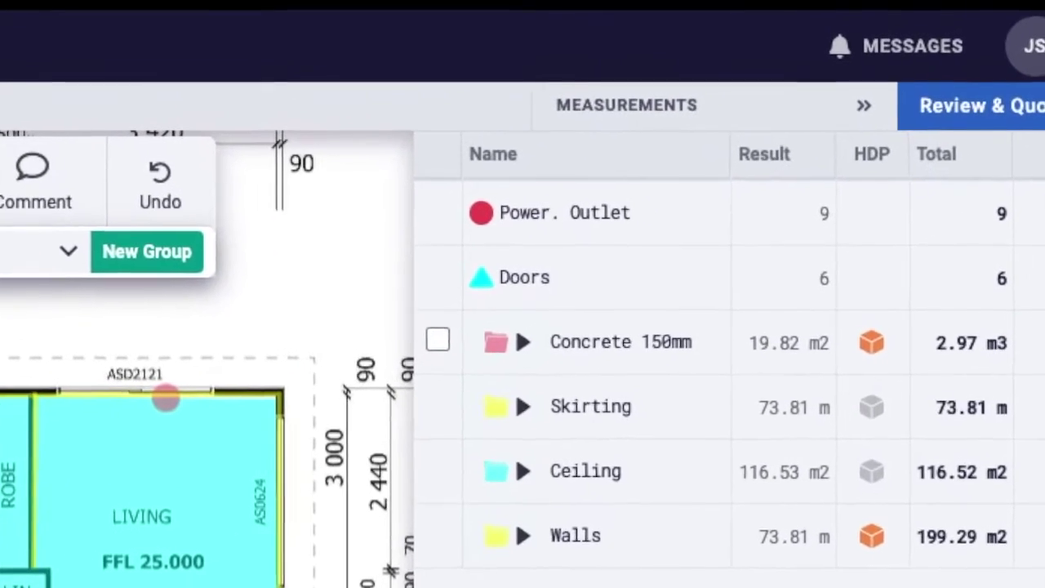
Open the review of all measurements and create a new quote from them
left_click(971, 106)
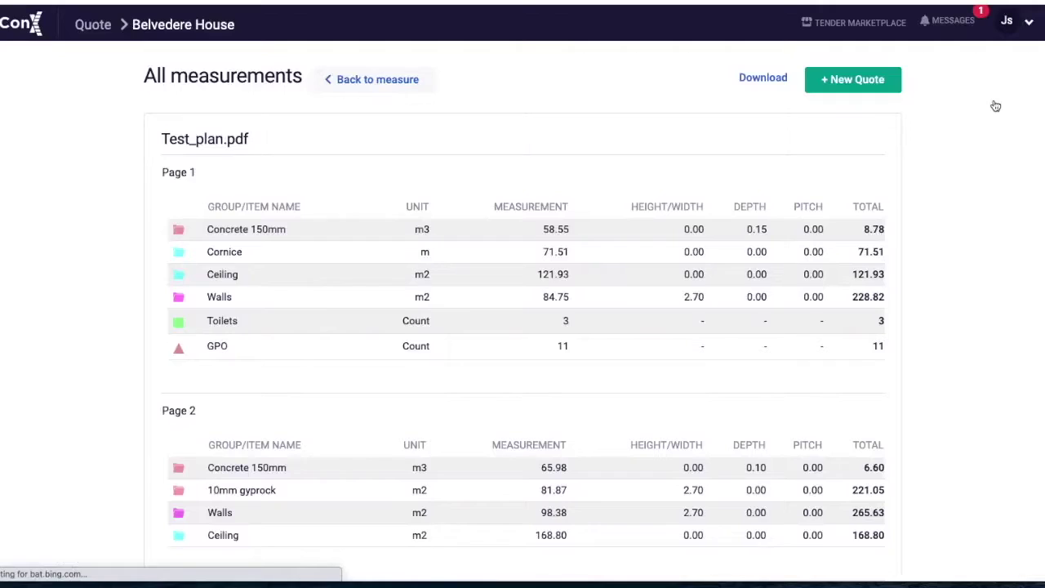
left_click(873, 62)
left_click(539, 366)
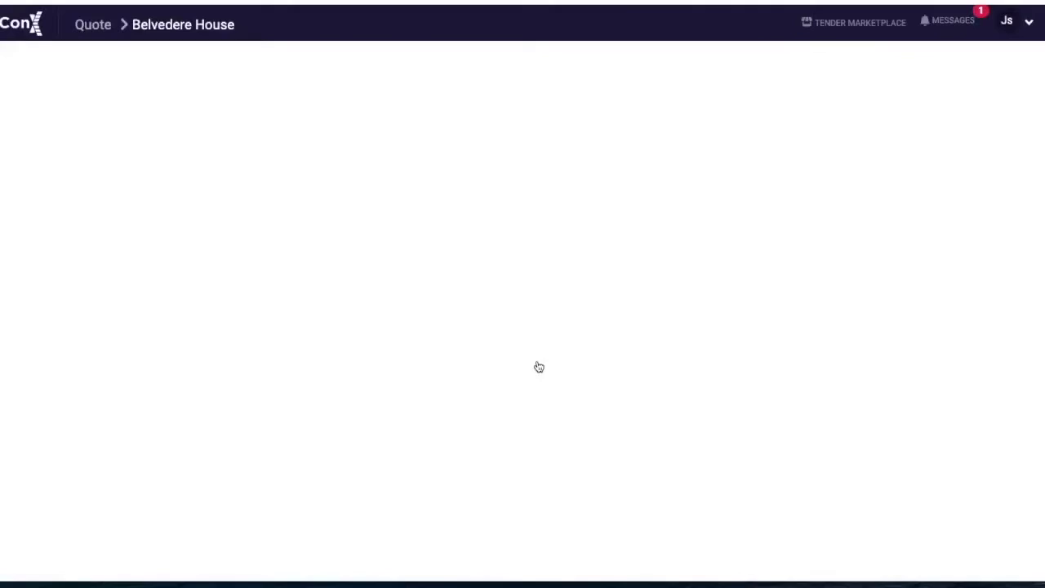
Set the quote's unit prices to 50 for 10mm gyprock, 54 for Concrete 150mm and 34 for Ceiling
scroll(538, 366, "down", 2)
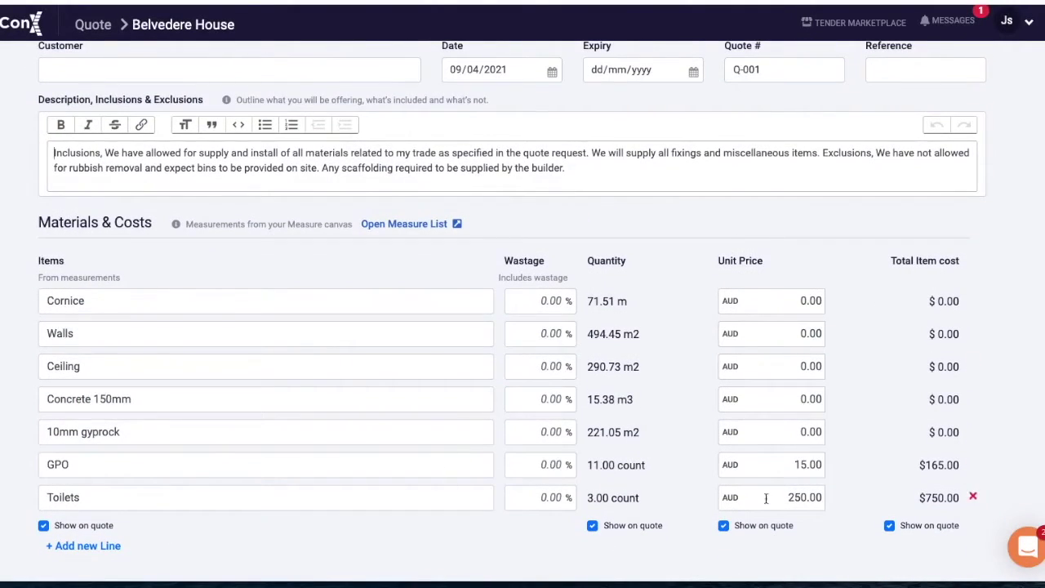
left_click(817, 431)
type("50")
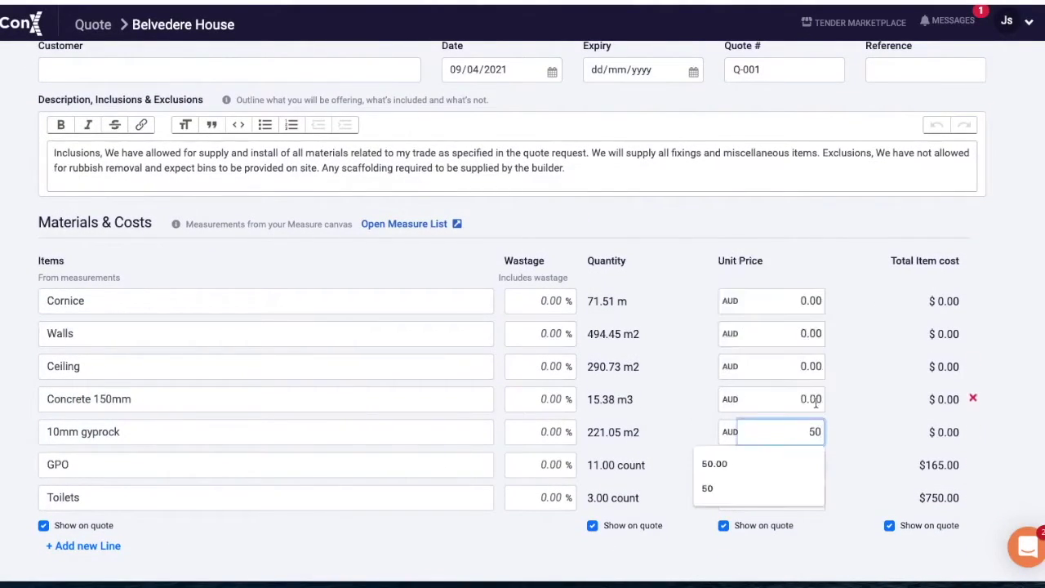
left_click(813, 398)
type("54")
left_click(811, 369)
type("0.0345")
Set the unit prices of the Walls and Cornice items to 45 each
left_click(813, 334)
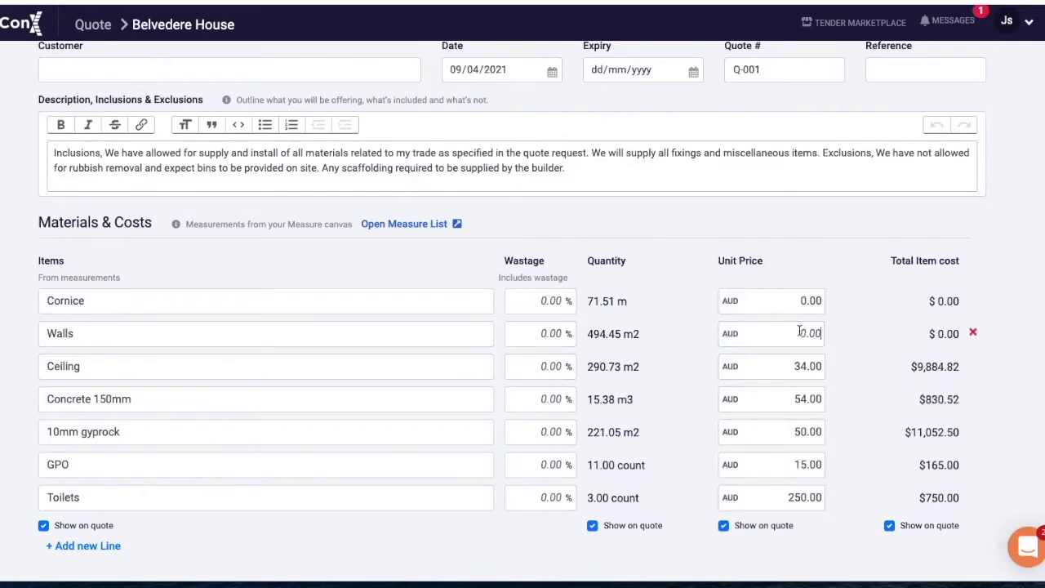
type("456")
key("BackSpace")
left_click(784, 300)
type("45")
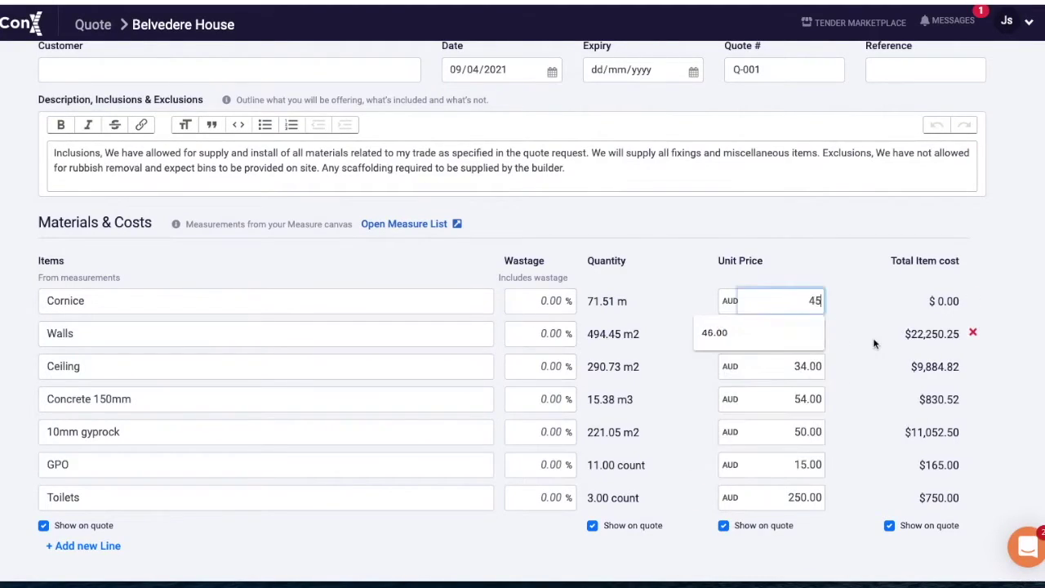
key("Return")
Separate the Exclusions text from the Inclusions in the quote description with a blank line
scroll(849, 506, "down", 2)
scroll(798, 335, "up", 3)
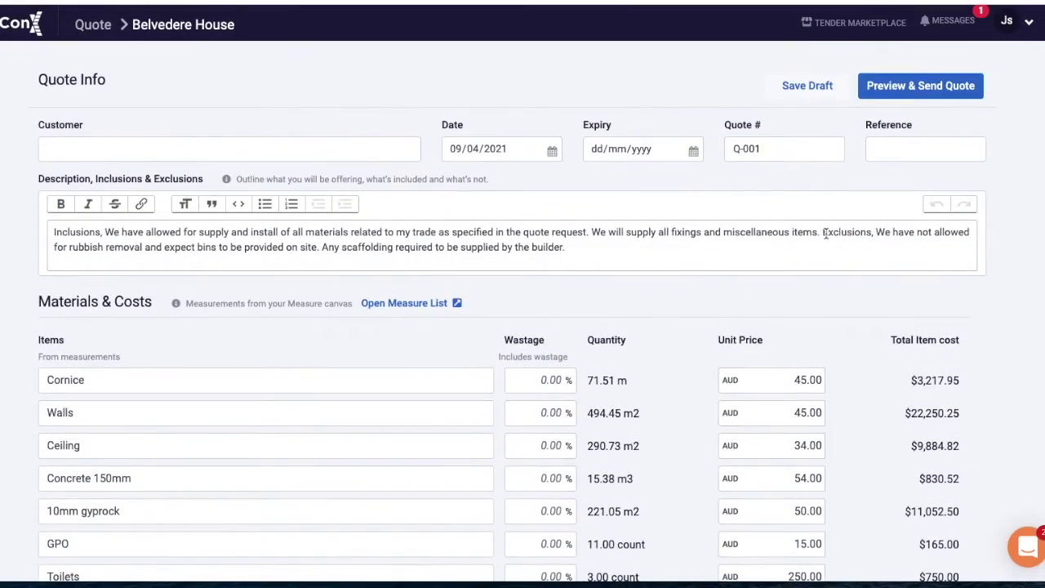
left_click(823, 233)
key("Return")
key("Return")
Fill in the quote info with the customer's name, expiry date 07/05/2021 and reference Belvedere House
left_click(138, 150)
type("Jon ConX")
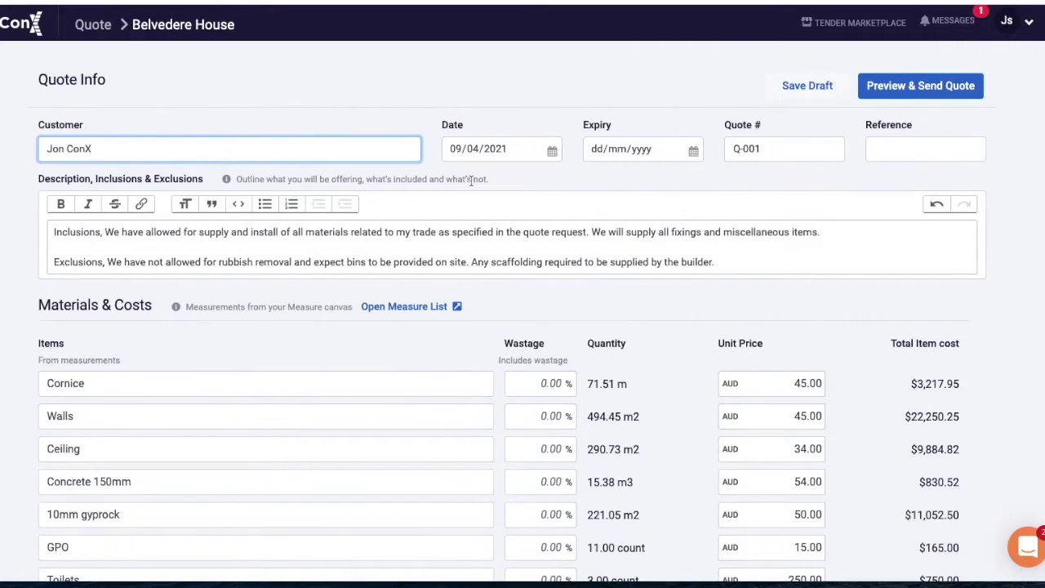
left_click(693, 150)
left_click(694, 298)
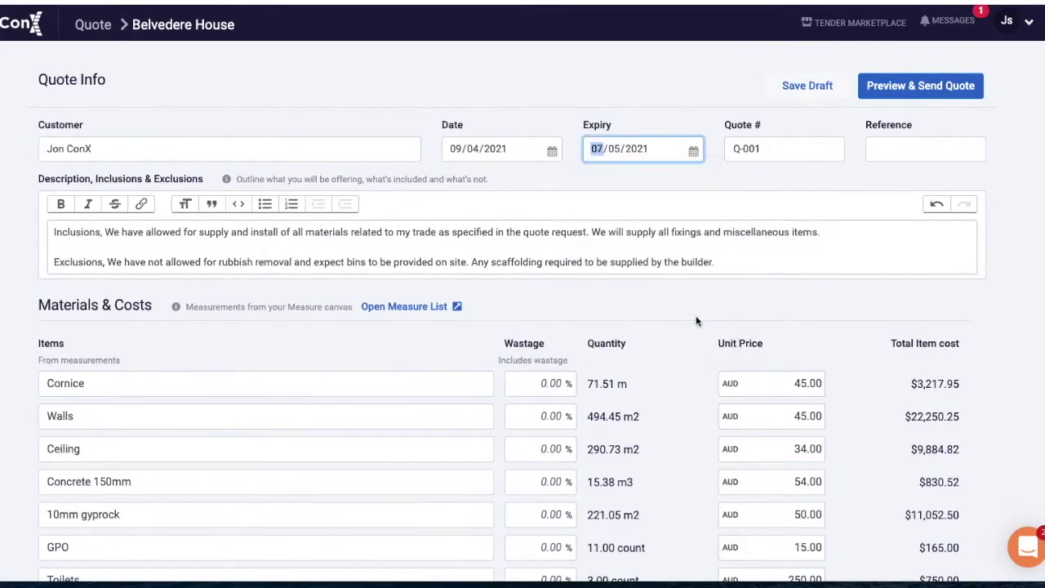
left_click(912, 153)
type("Belvedere House")
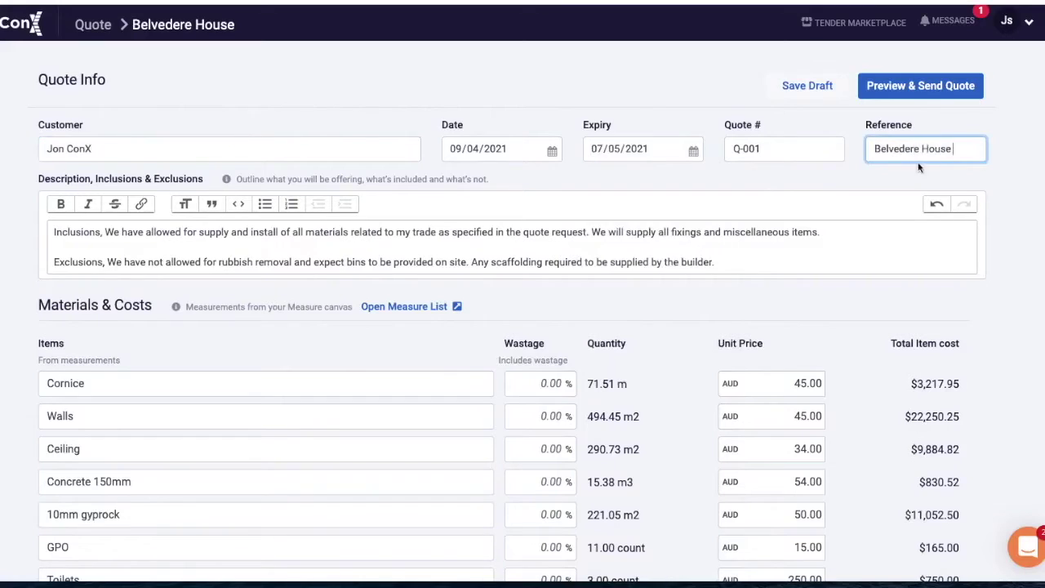
Enter Machine Hire as an additional expense with quantity 1 and unit price 6,000
scroll(884, 272, "down", 5)
left_click(348, 249)
type("Machine Hire")
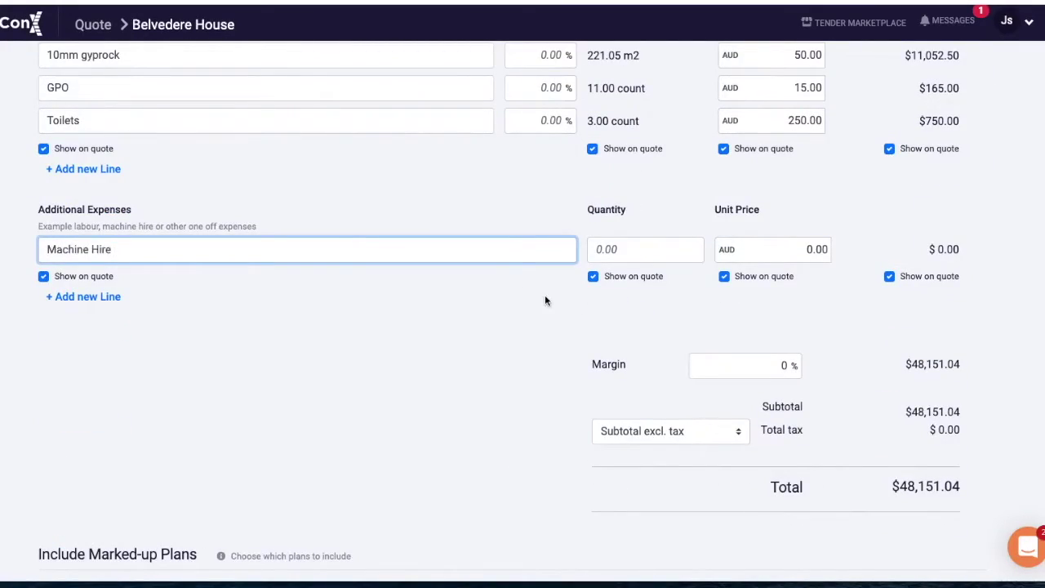
left_click(653, 249)
type("1")
left_click(770, 249)
type("6000")
left_click(894, 242)
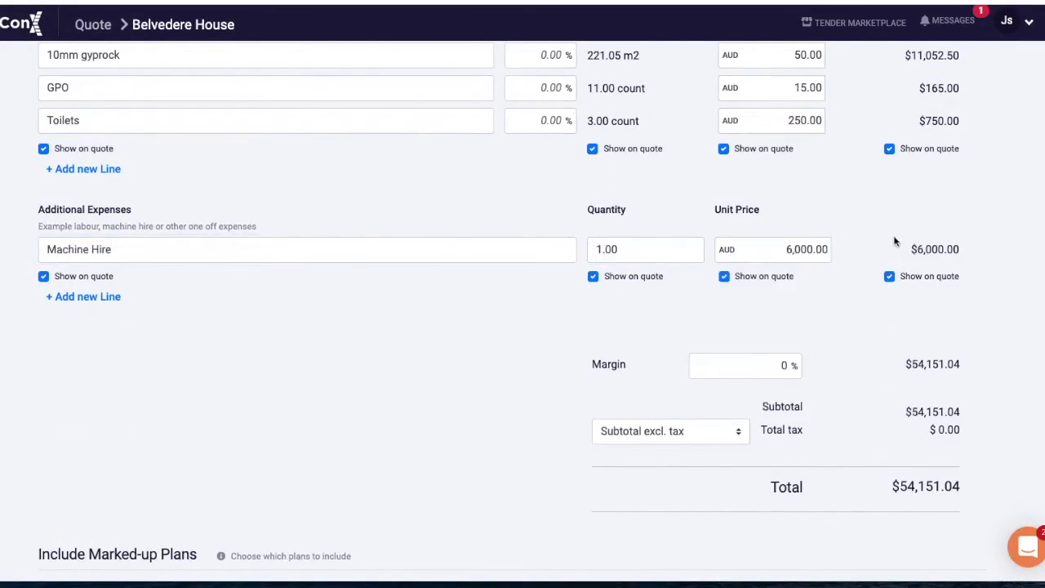
Add a second additional expense, Labour 12 weeks, with quantity 12 and unit price 2,000
left_click(107, 298)
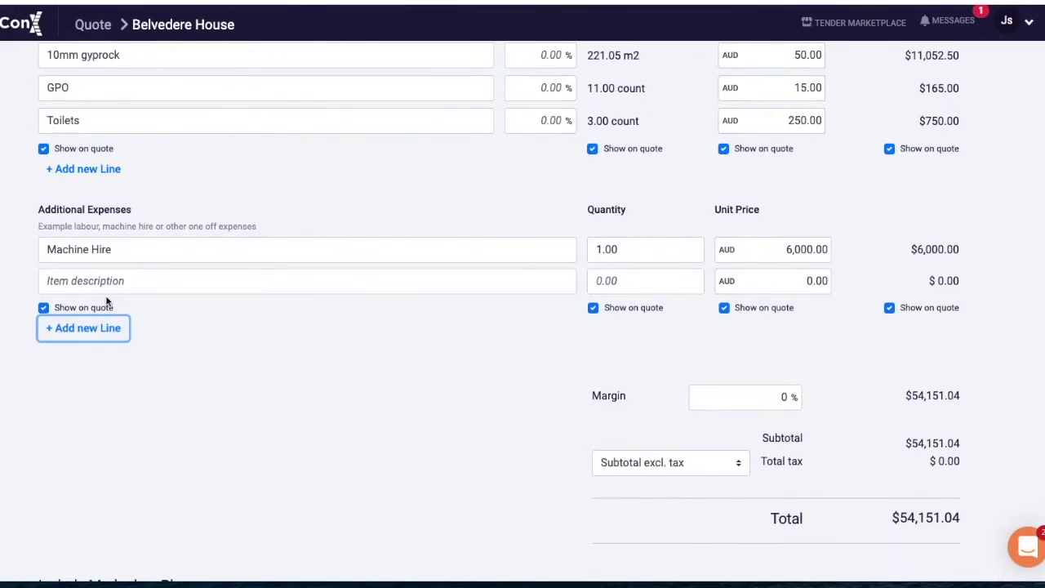
left_click(135, 283)
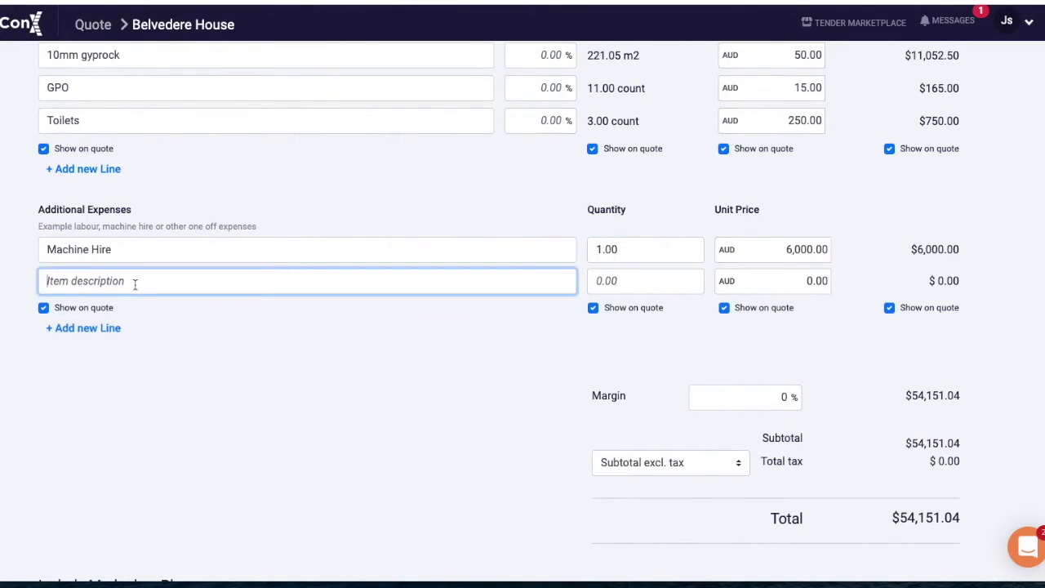
type("Lab")
left_click(600, 280)
type("12")
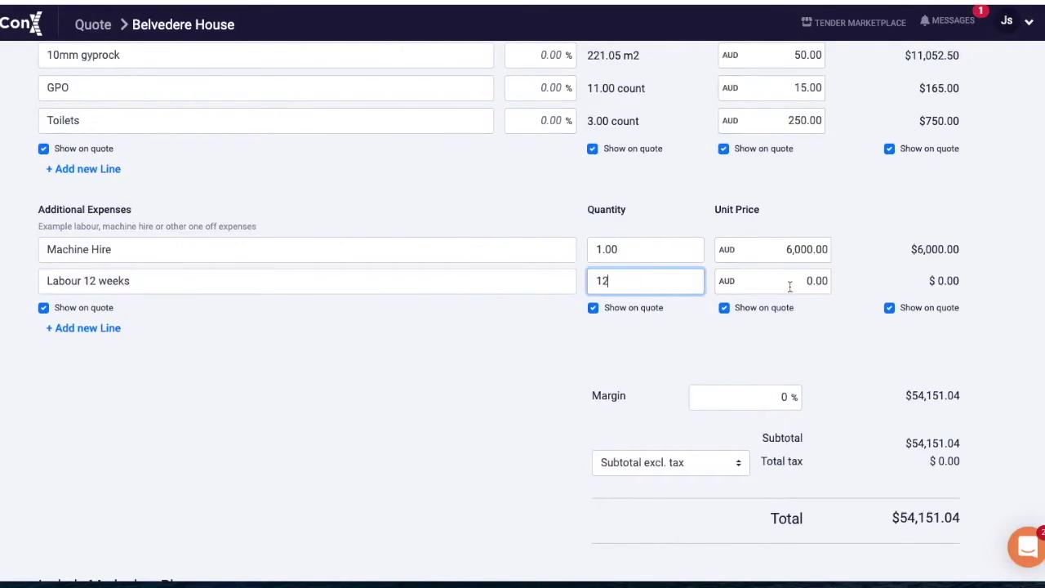
left_click(802, 282)
type("2,00")
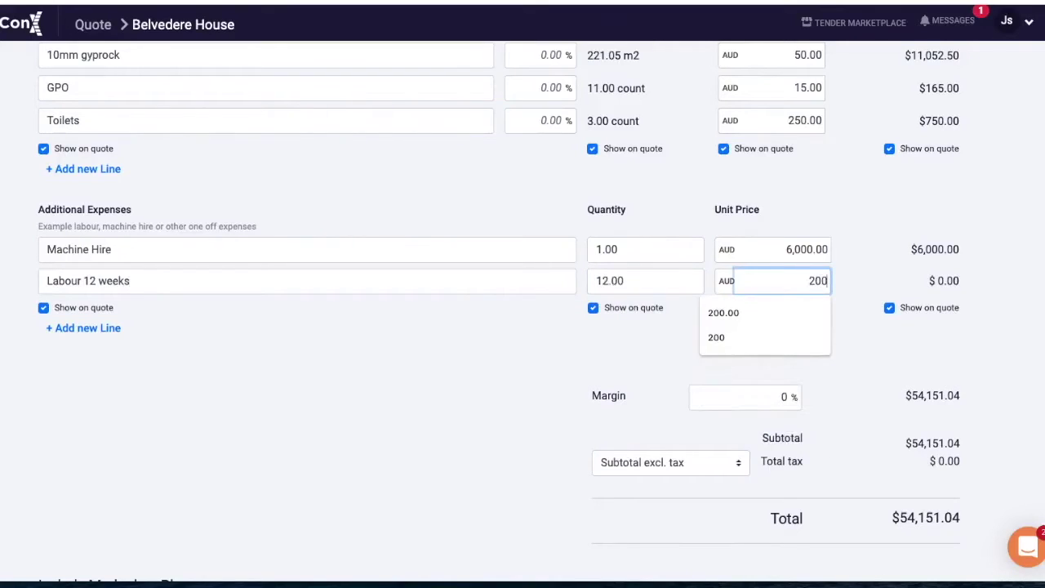
type("0")
left_click(854, 365)
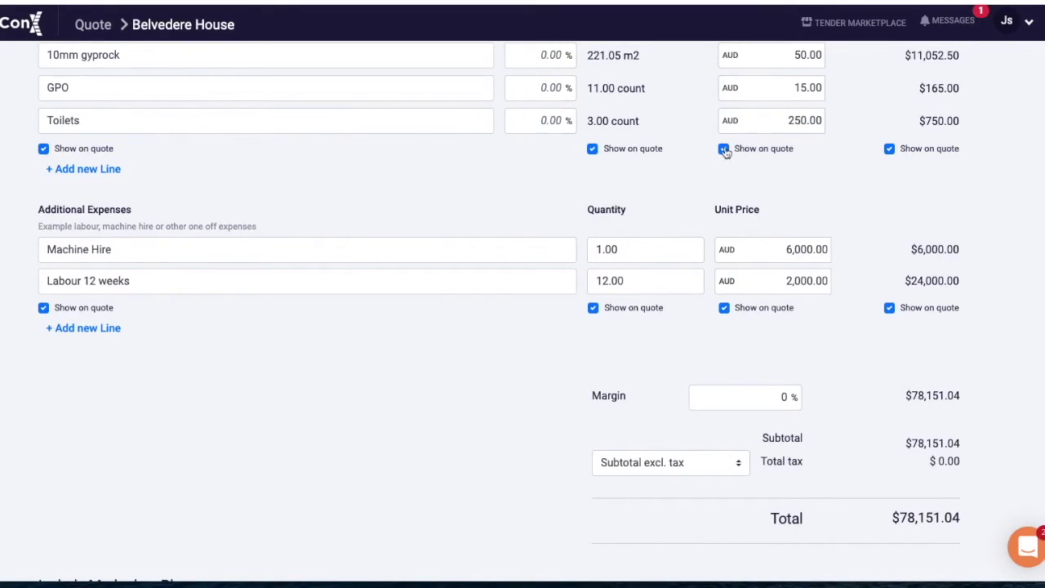
Hide the unit prices of the materials and additional expenses on the quote and set the margin to 10 %
left_click(726, 310)
left_click(778, 402)
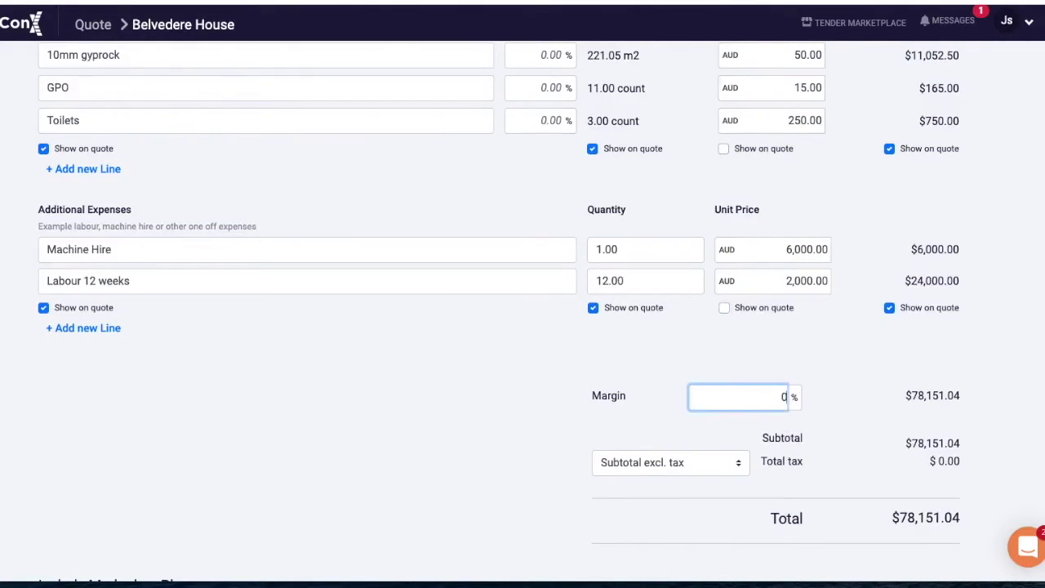
type("10")
scroll(919, 362, "up", 5)
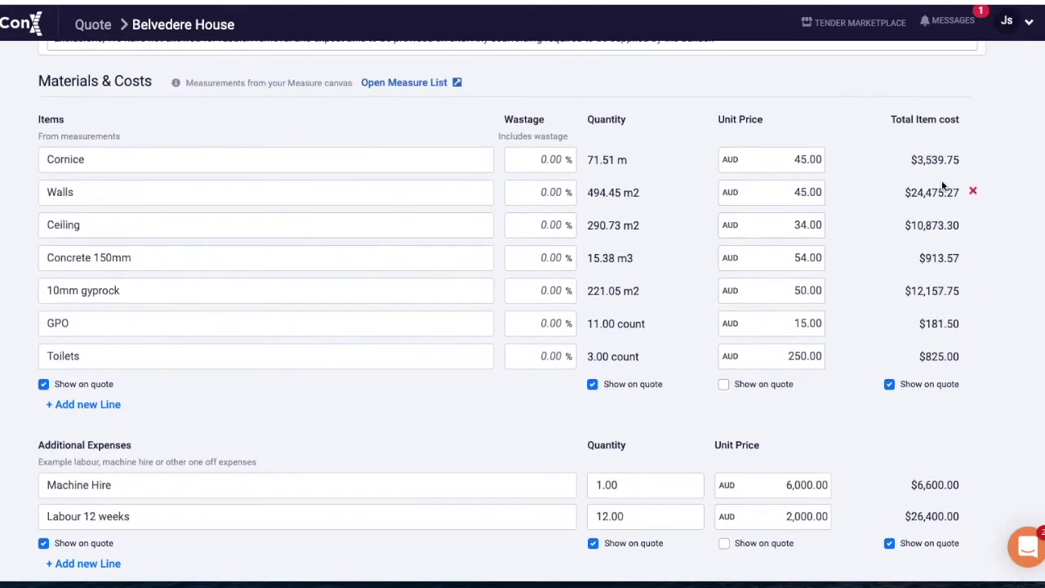
scroll(942, 179, "down", 5)
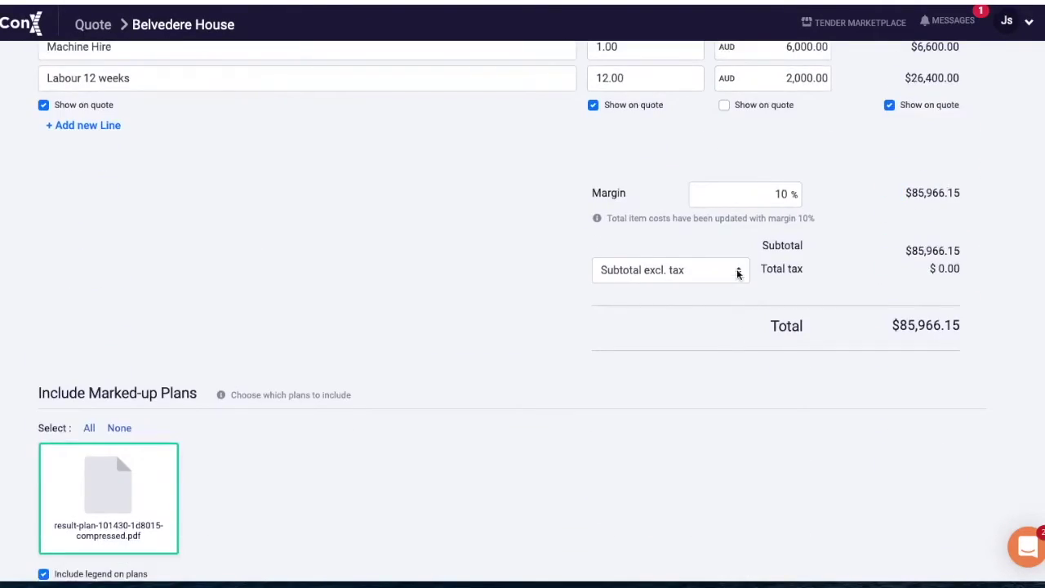
Change the tax option to Subtotal plus tax and open the quote's preview
left_click(737, 273)
left_click(719, 289)
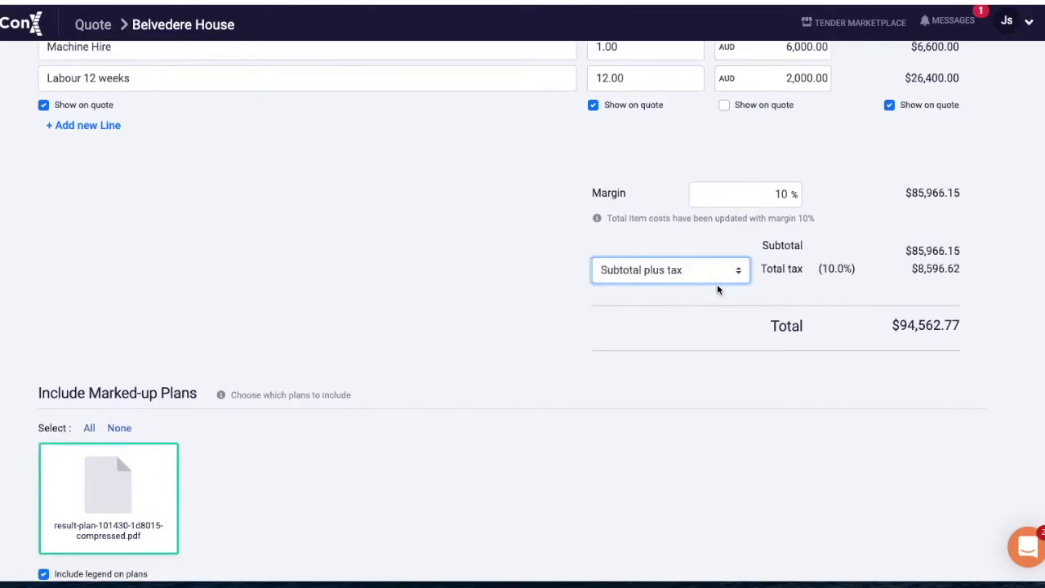
scroll(719, 289, "down", 3)
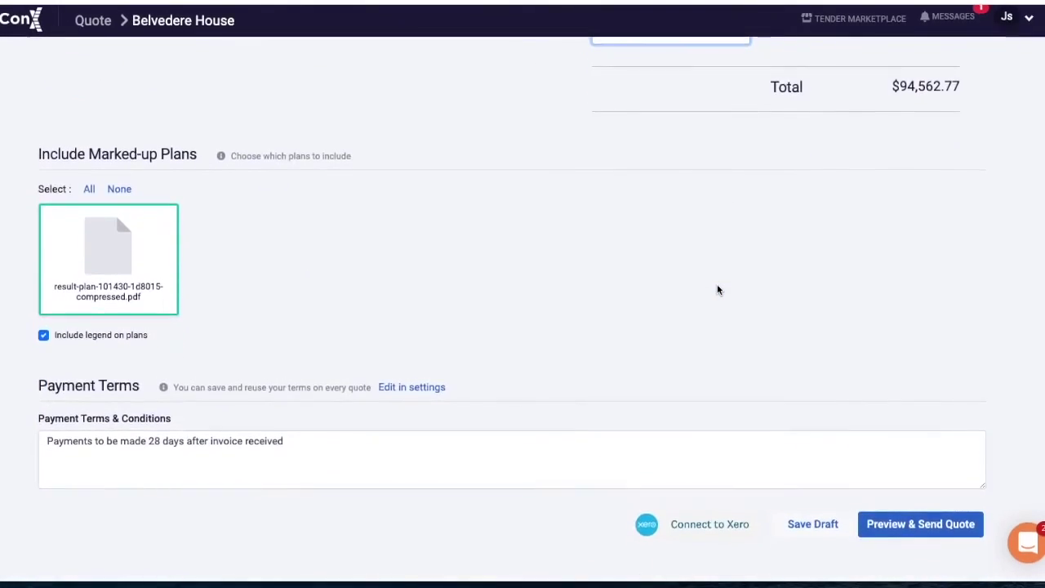
left_click(899, 529)
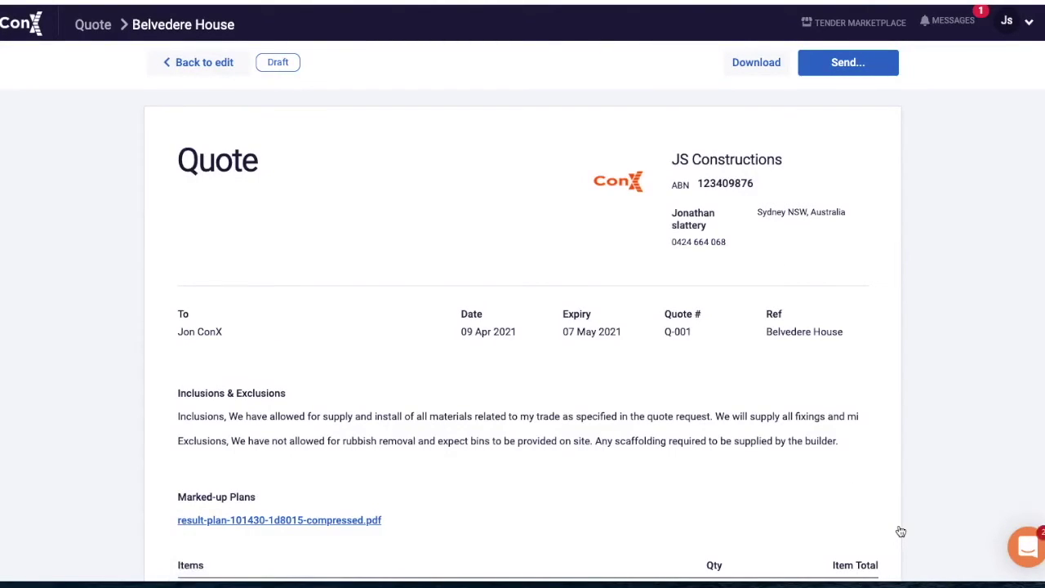
Check the previewed quote through to its terms and send it to the recipient's e-mail address
scroll(900, 532, "down", 5)
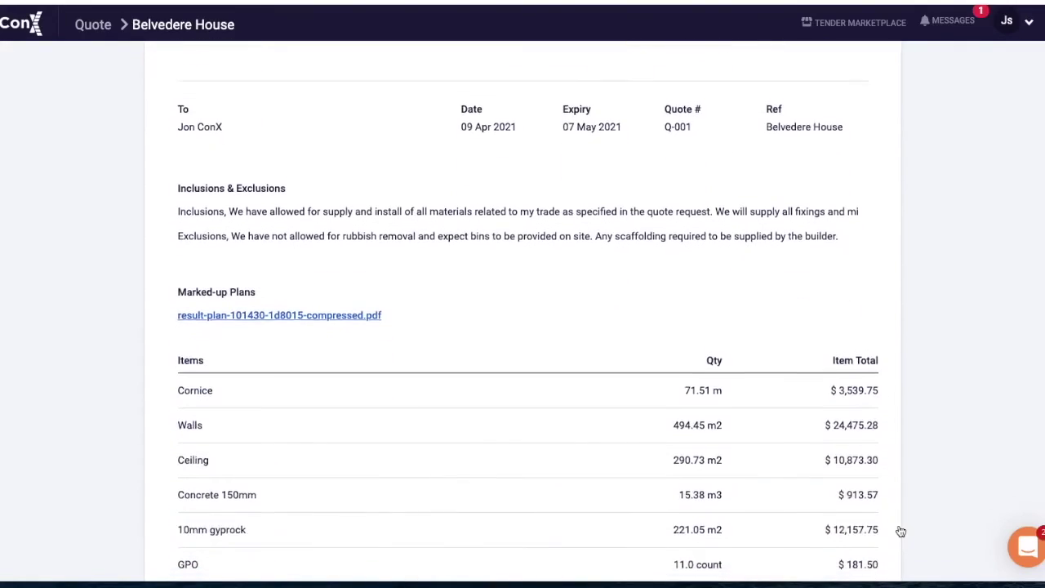
scroll(901, 531, "down", 2)
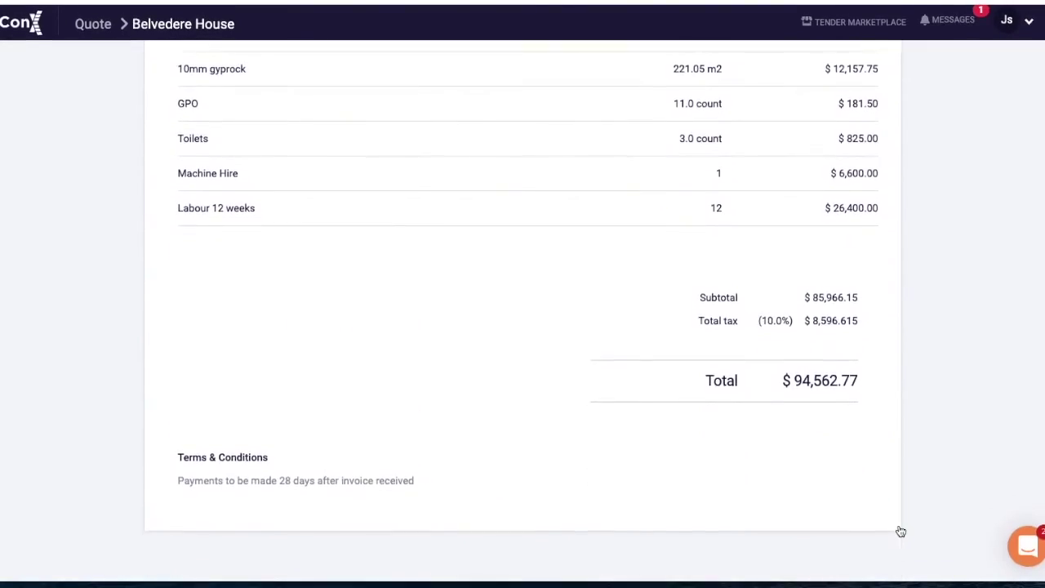
scroll(901, 532, "up", 7)
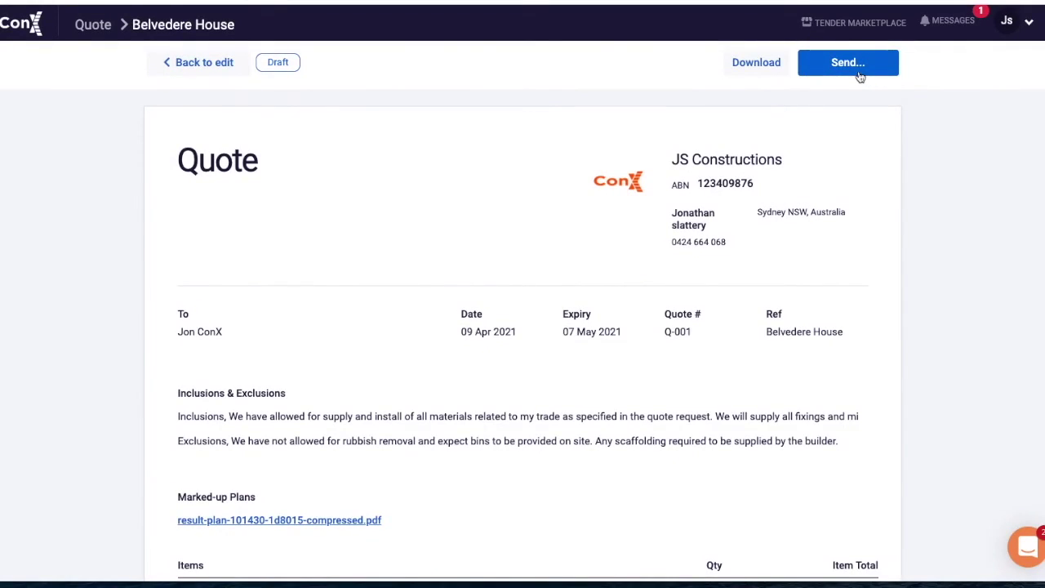
left_click(859, 75)
left_click(541, 174)
left_click(441, 209)
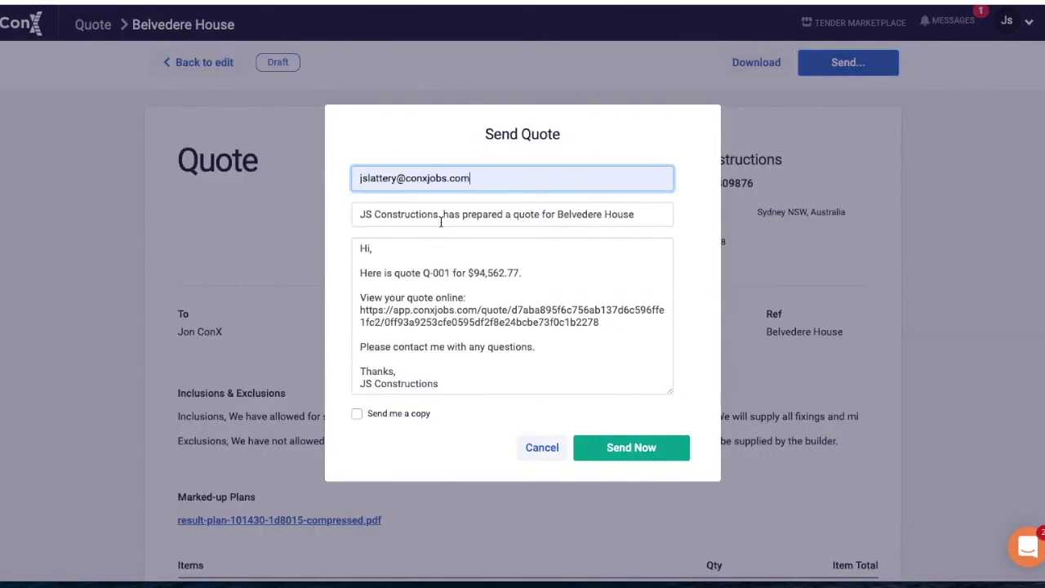
left_click(653, 450)
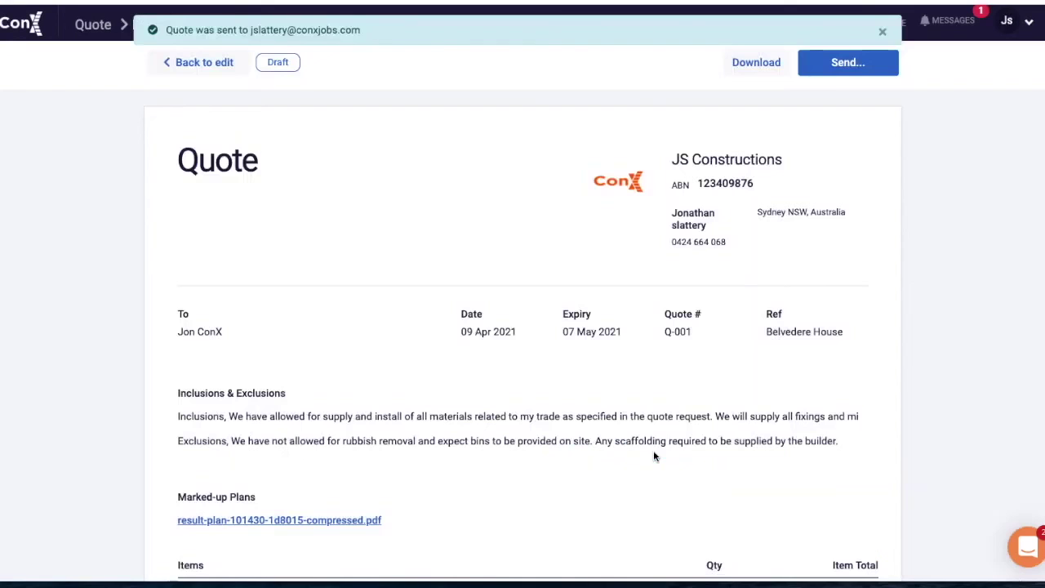